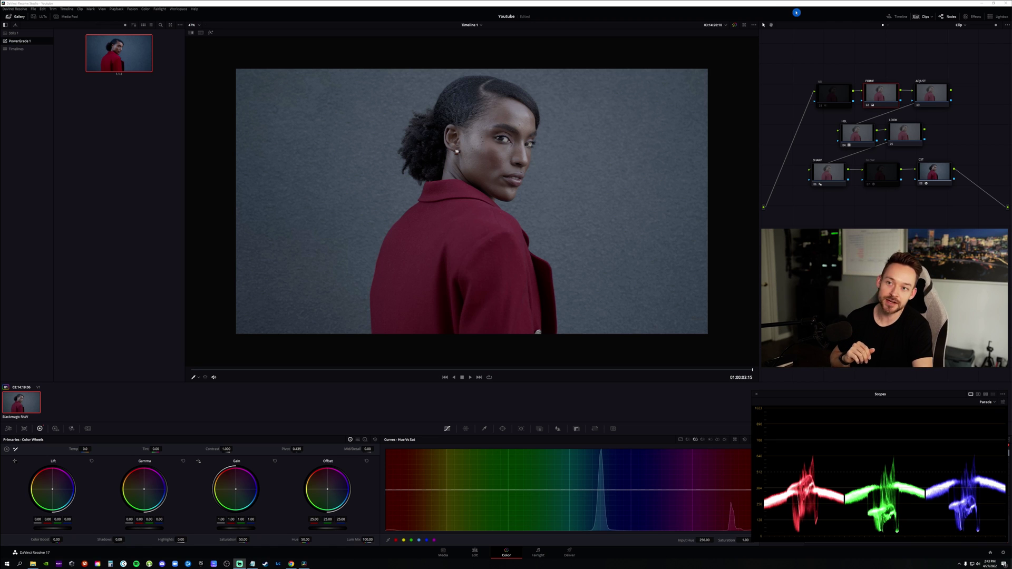
Review the node tree from the first noise reduction node to the final node's Color Space Transform settings.
drag(921, 128, 888, 115)
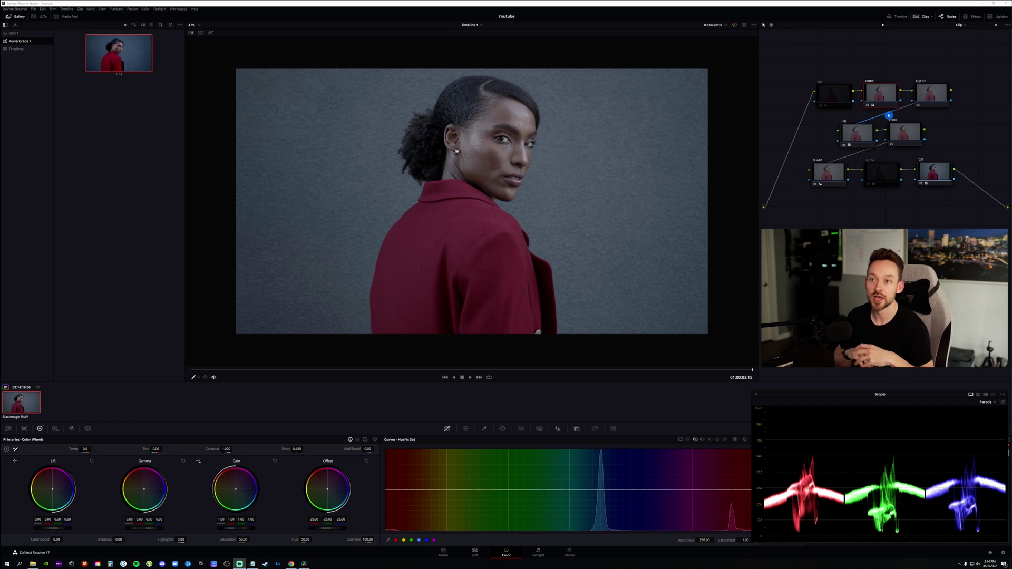
click(833, 92)
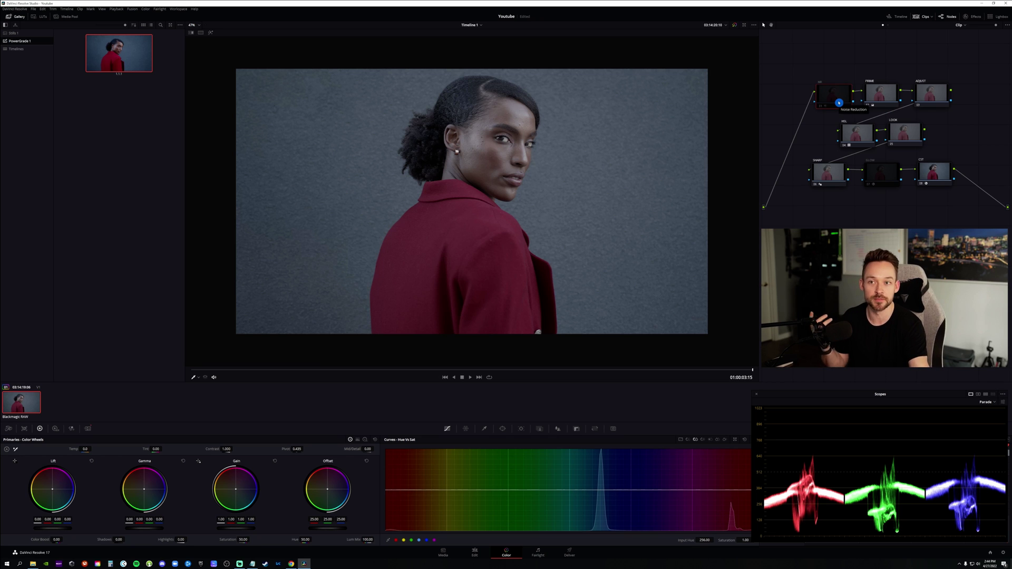
click(881, 92)
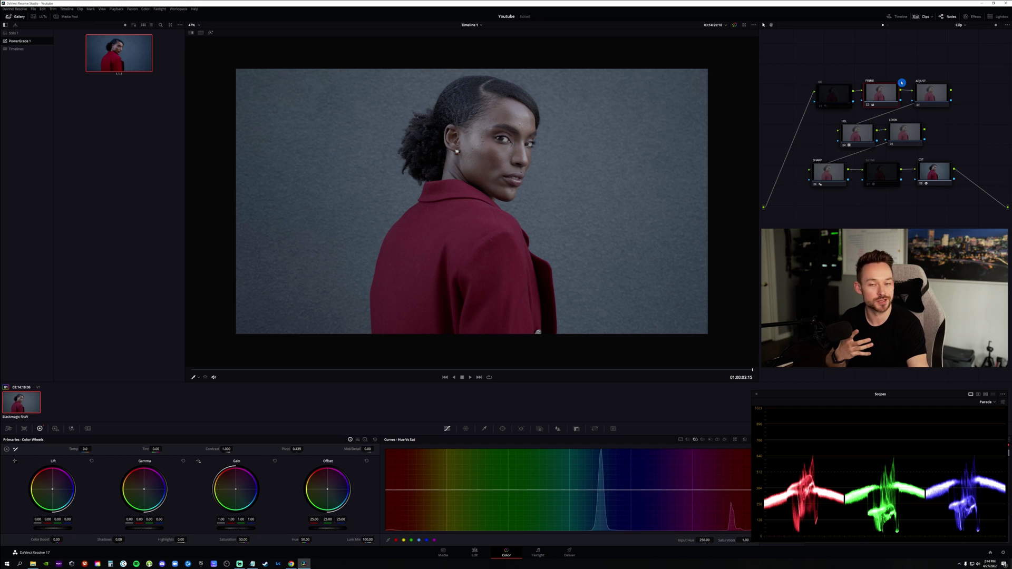
click(939, 94)
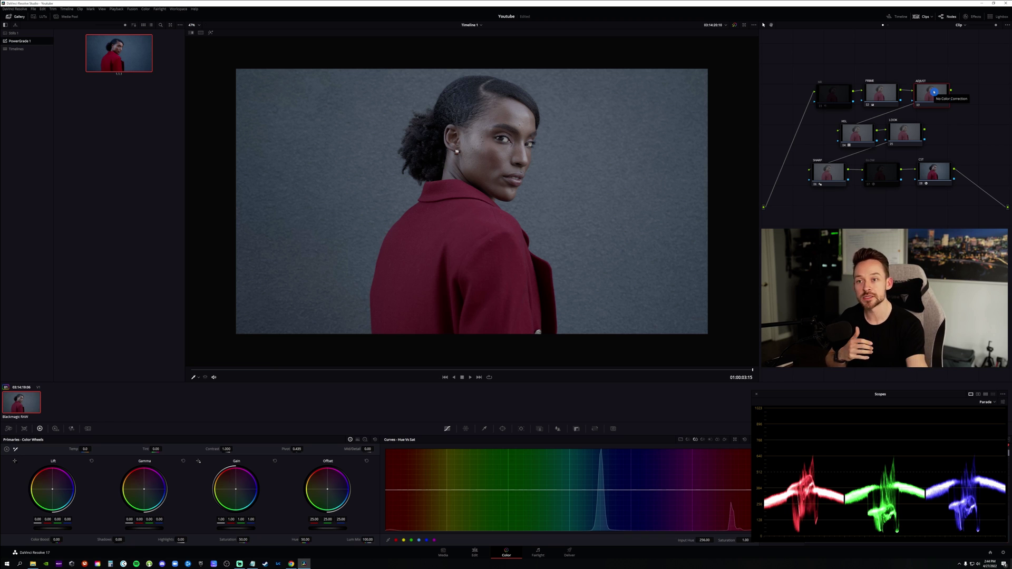
click(855, 136)
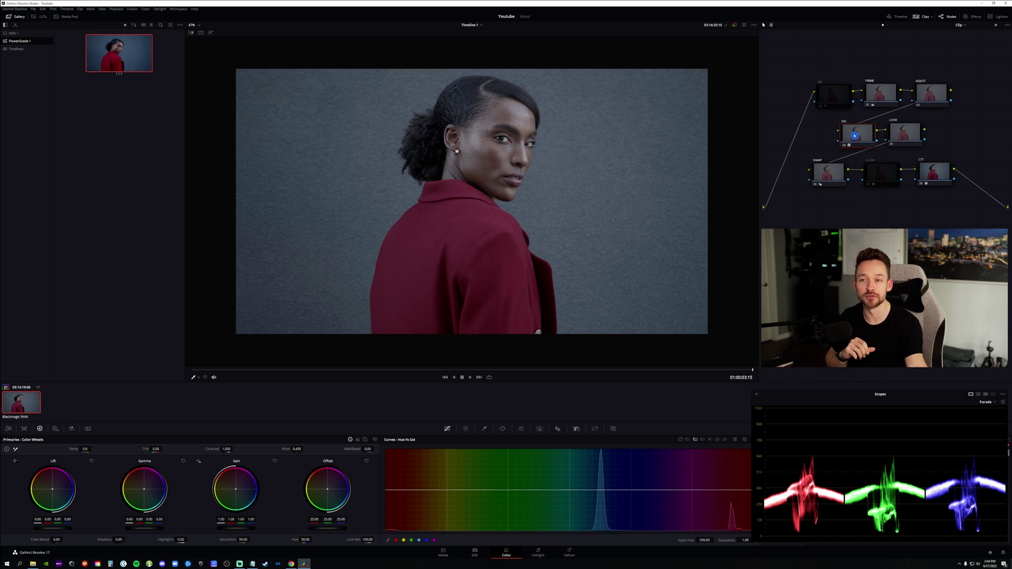
click(908, 139)
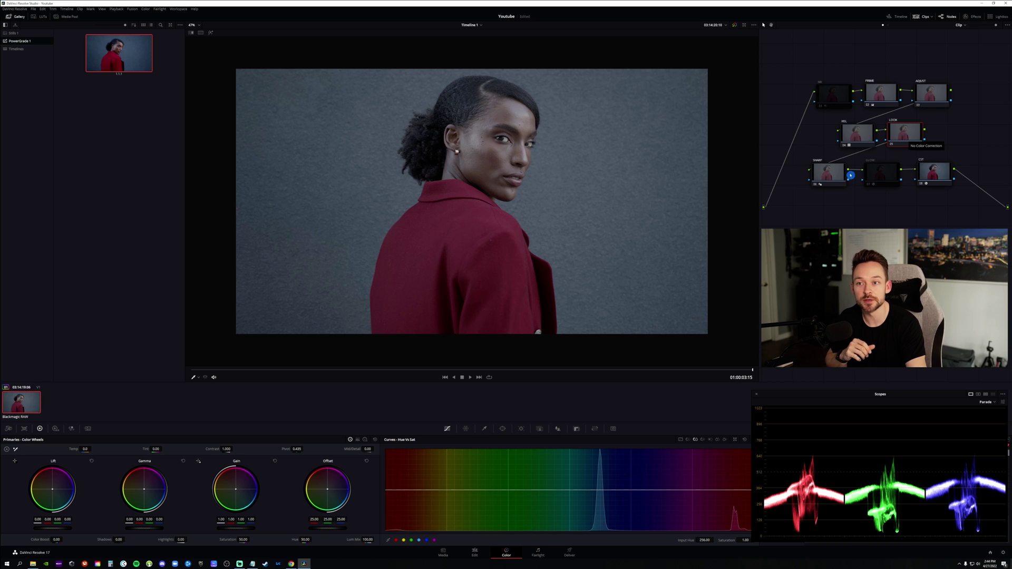
click(875, 175)
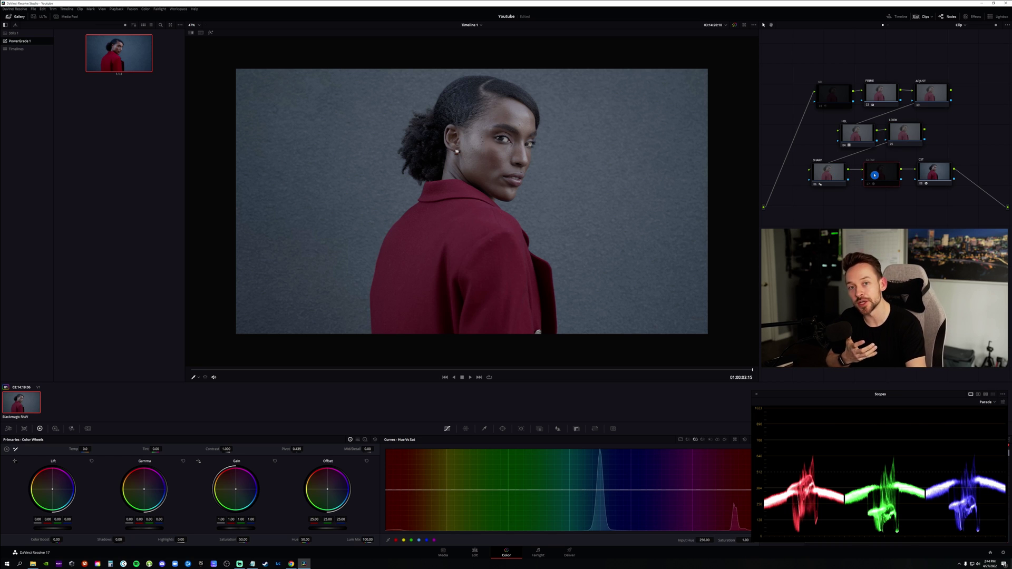
click(946, 177)
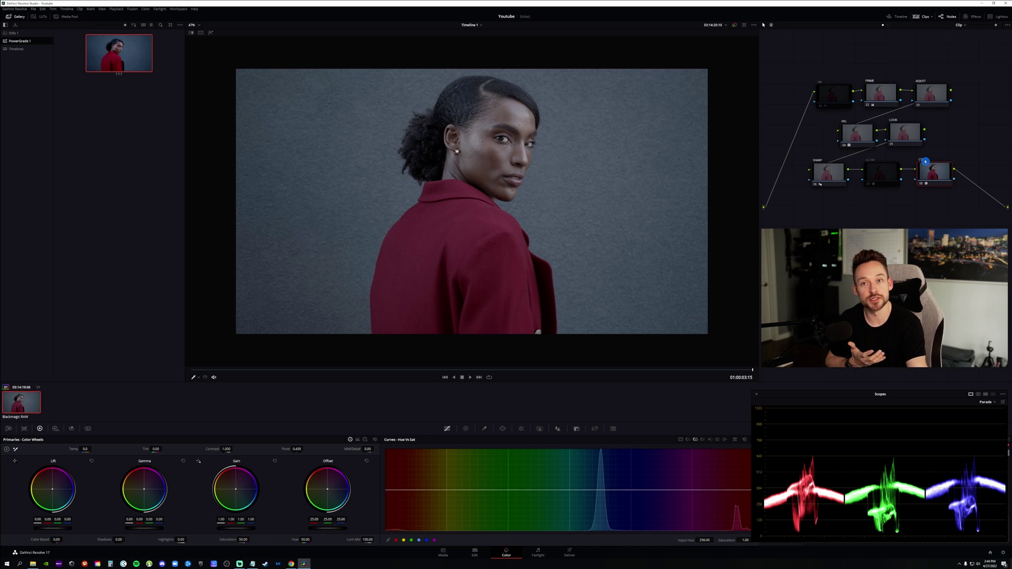
click(969, 16)
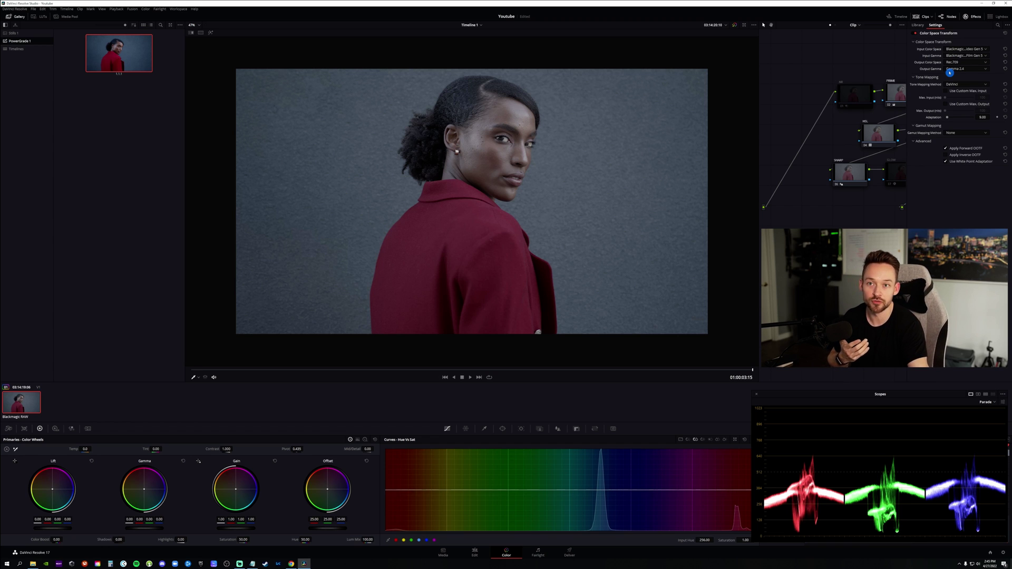
click(972, 16)
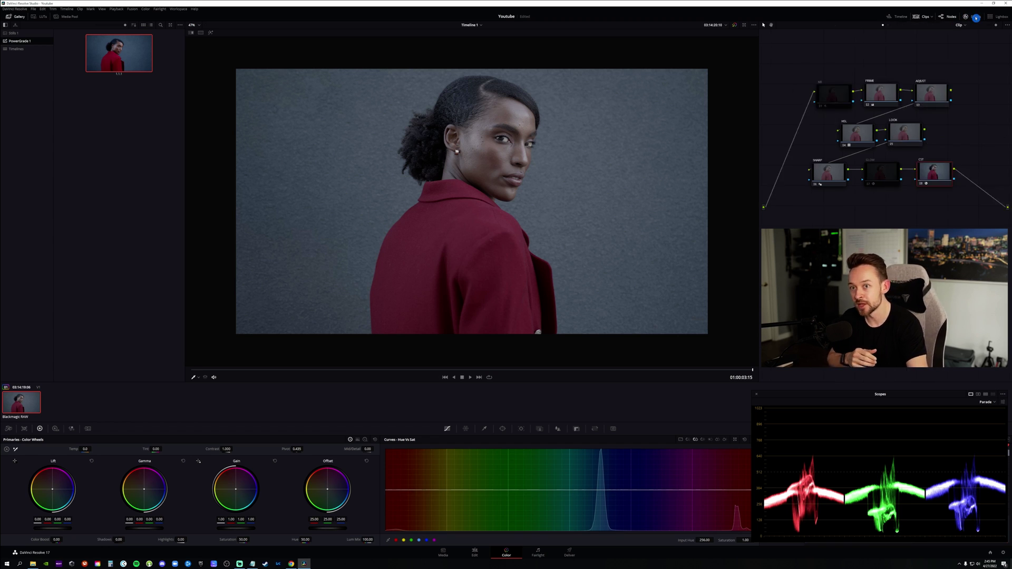
On the PRIME node, raise the contrast to about 1.17 and lower the pivot to 0.300.
click(878, 96)
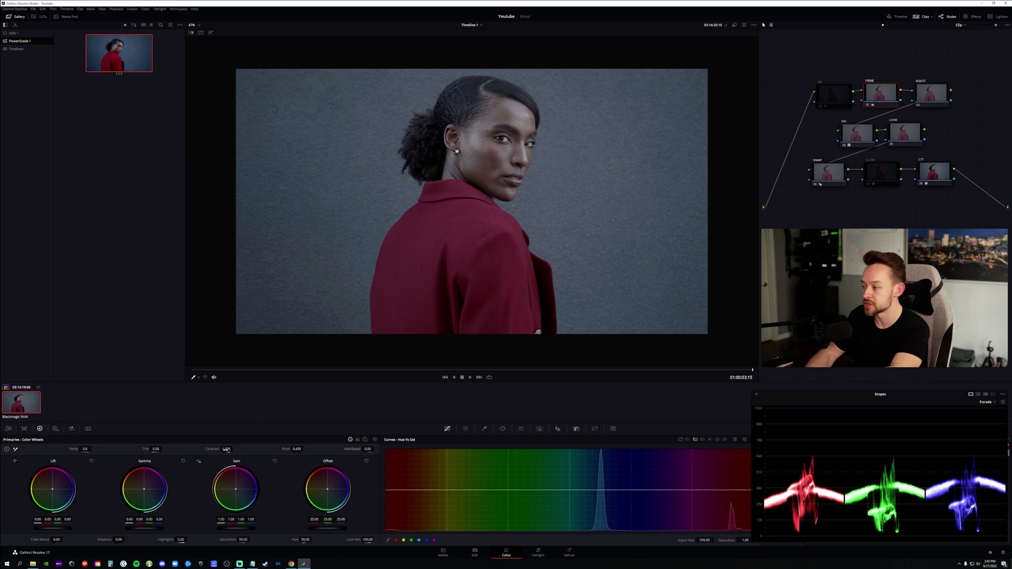
drag(226, 449, 226, 449)
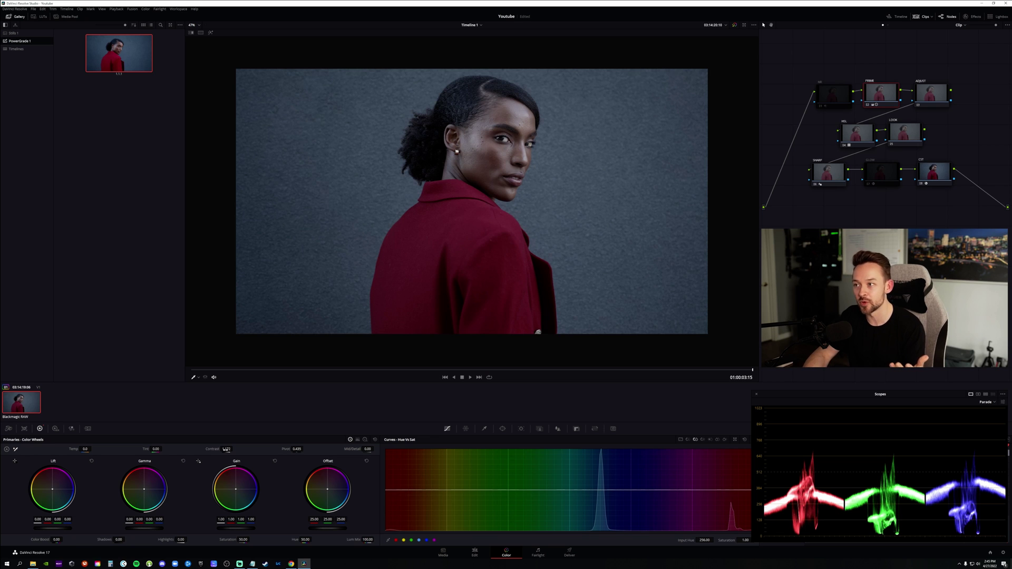
scroll(353, 241, up, 3)
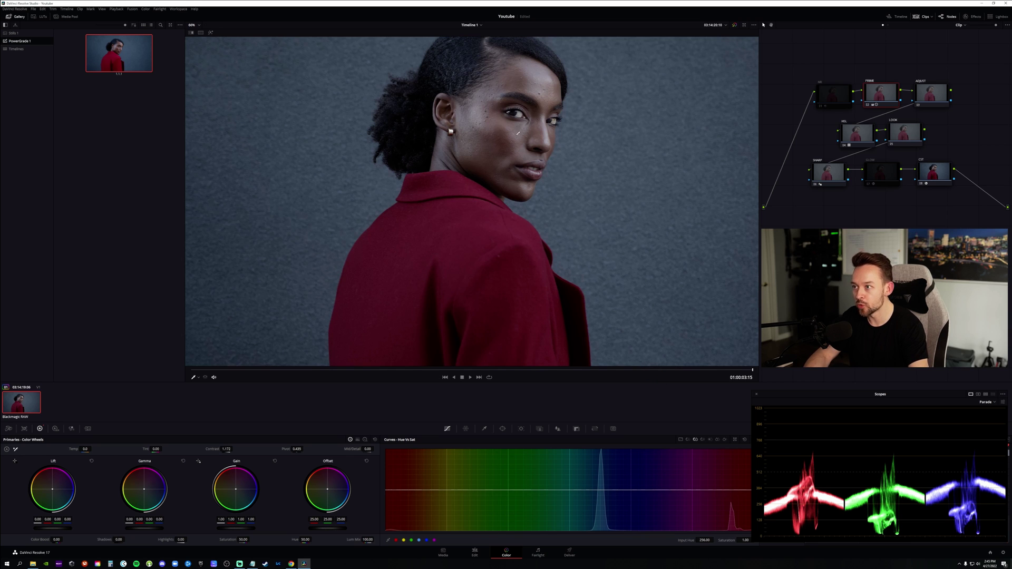
scroll(501, 120, down, 2)
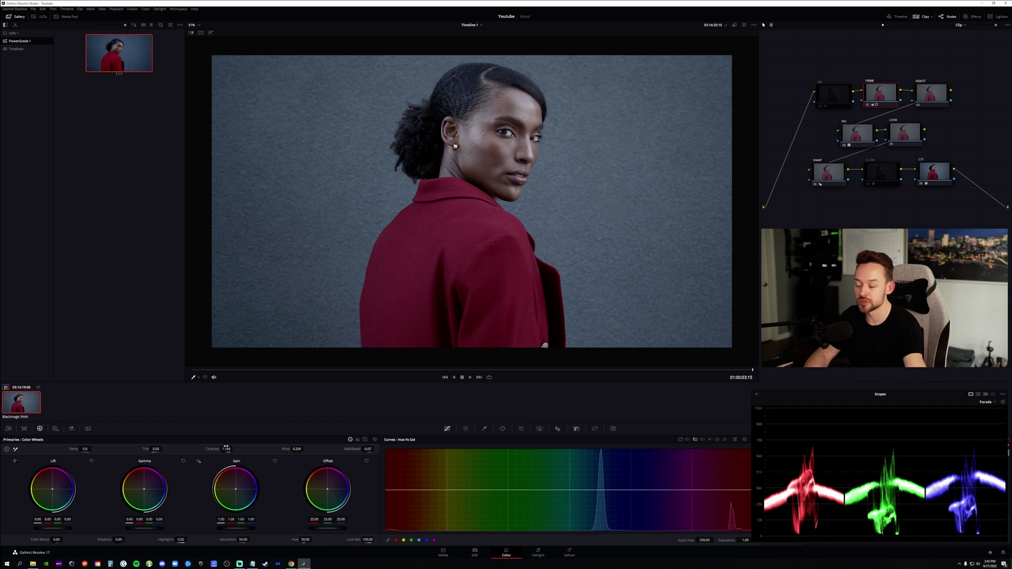
Boost the PRIME node's saturation to about 75 and reduce its midtone detail to about -30.
drag(243, 540, 243, 539)
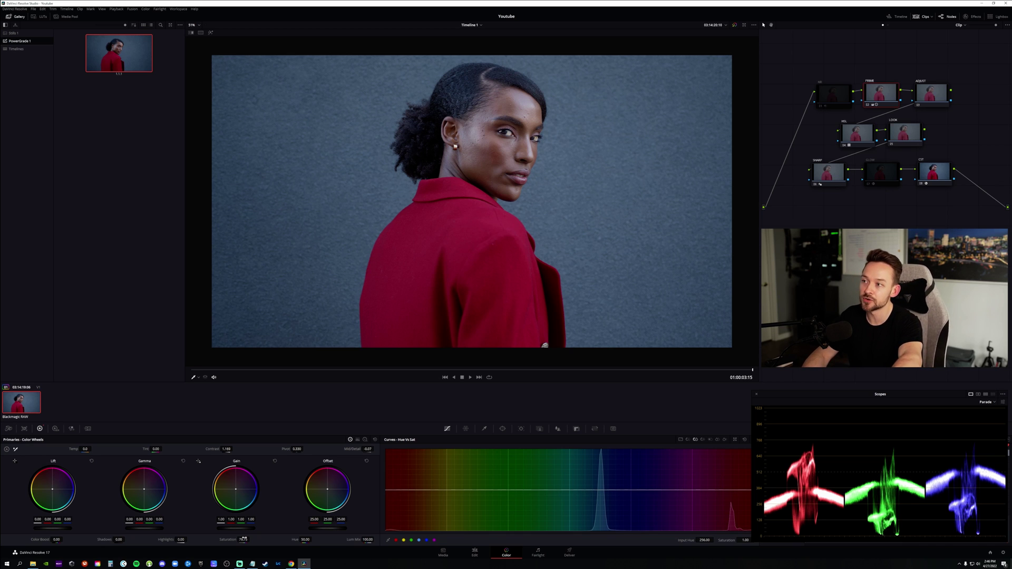
drag(243, 539, 244, 539)
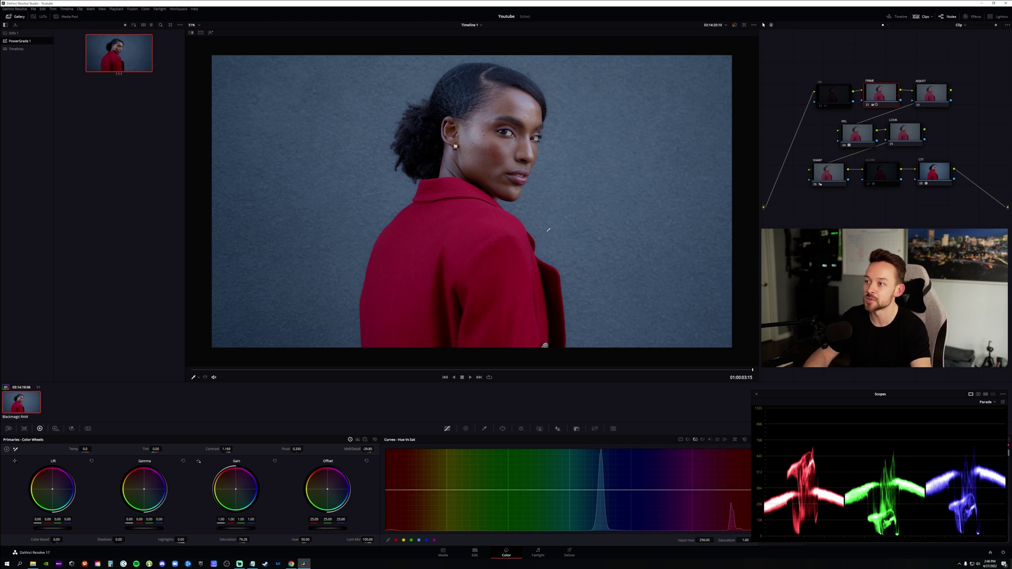
scroll(479, 130, up, 2)
scroll(494, 129, down, 2)
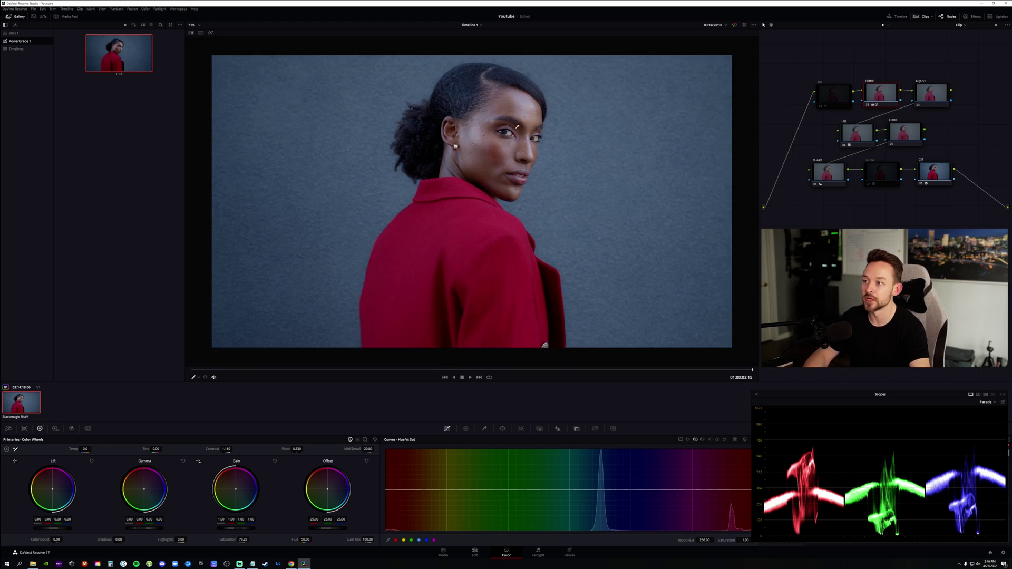
Compare the graded portrait with the ungraded image by bypassing and re-enabling all grades.
key(shift+d)
key(shift+d)
key(shift+d)
key(shift+d)
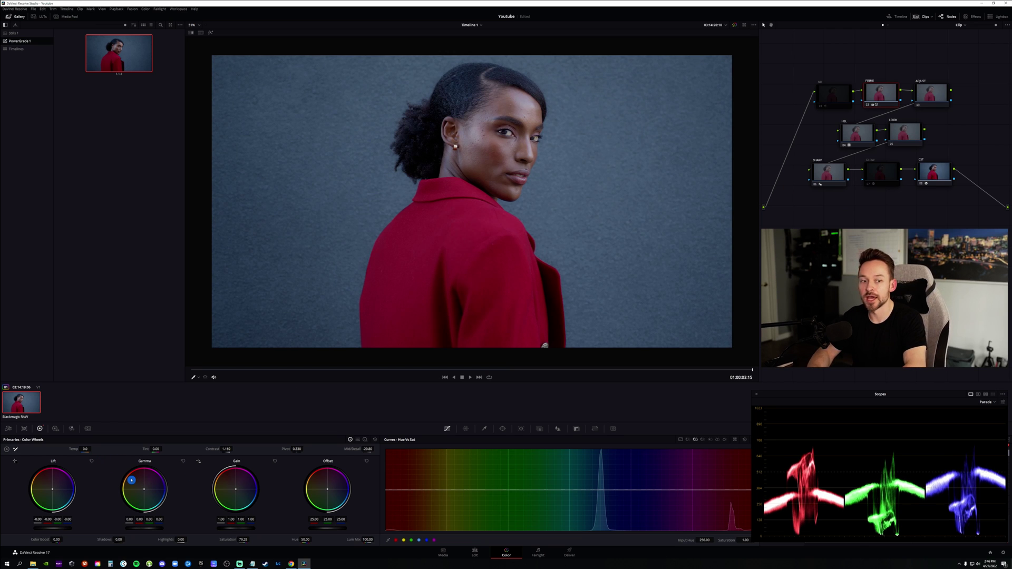
Fine-tune the PRIME node with lift and gamma at -0.01, gain at 1.05 and contrast at 1.205, checking it against the bypassed node.
scroll(132, 480, up, 2)
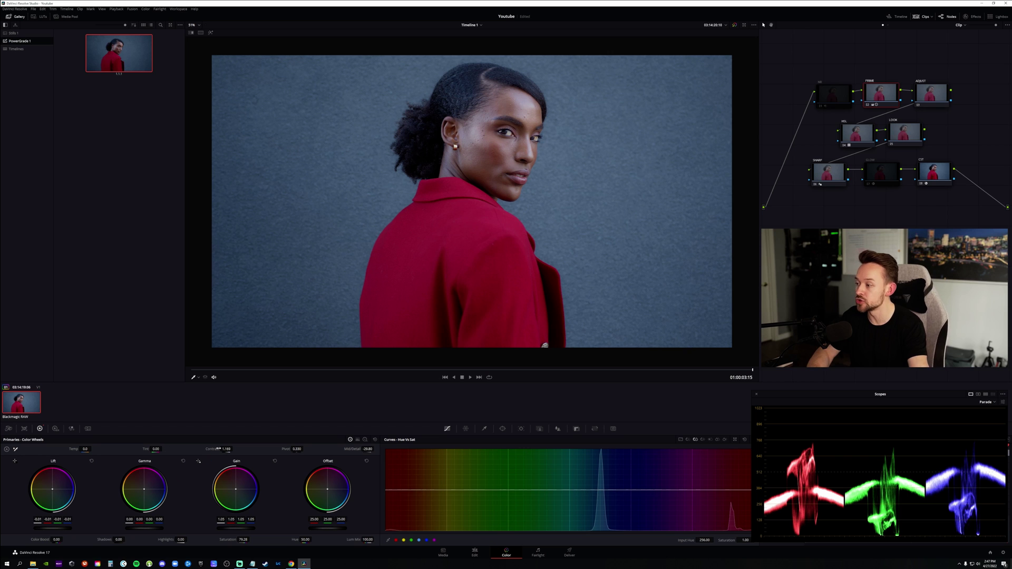
mouse_move(218, 449)
mouse_down()
mouse_move(228, 450)
mouse_move(218, 449)
mouse_up()
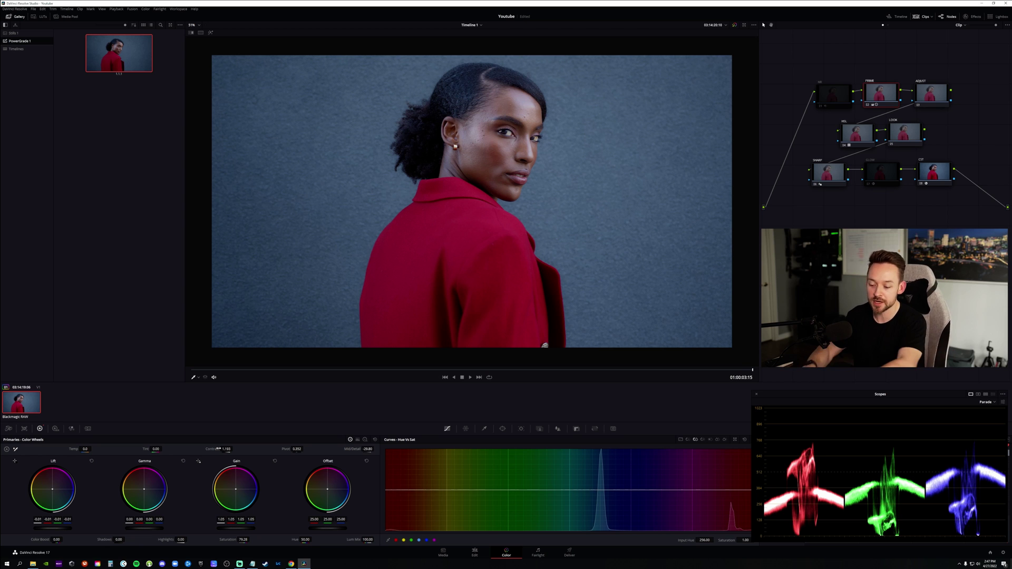
drag(218, 450, 218, 449)
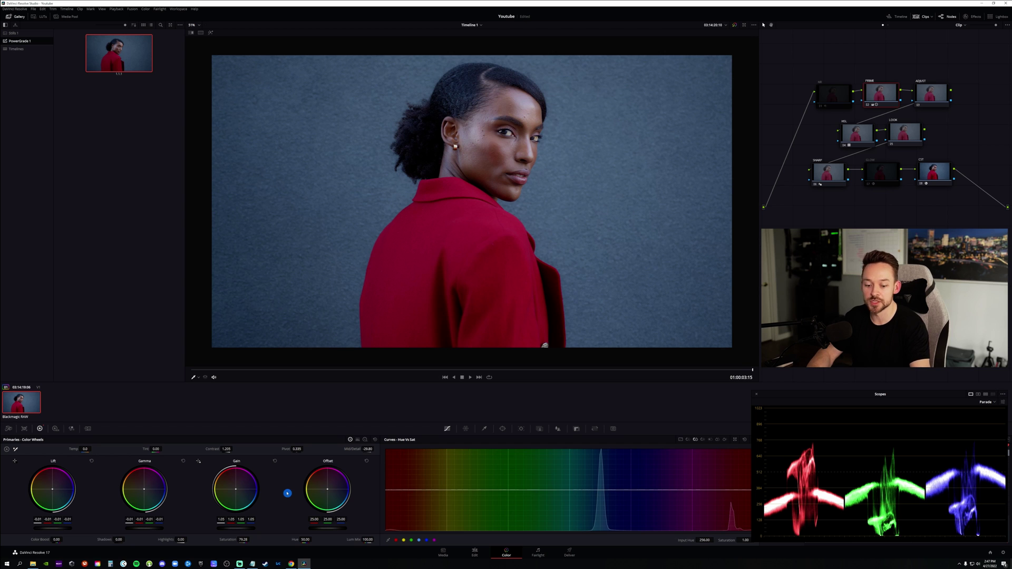
key(ctrl+d)
key(ctrl+d)
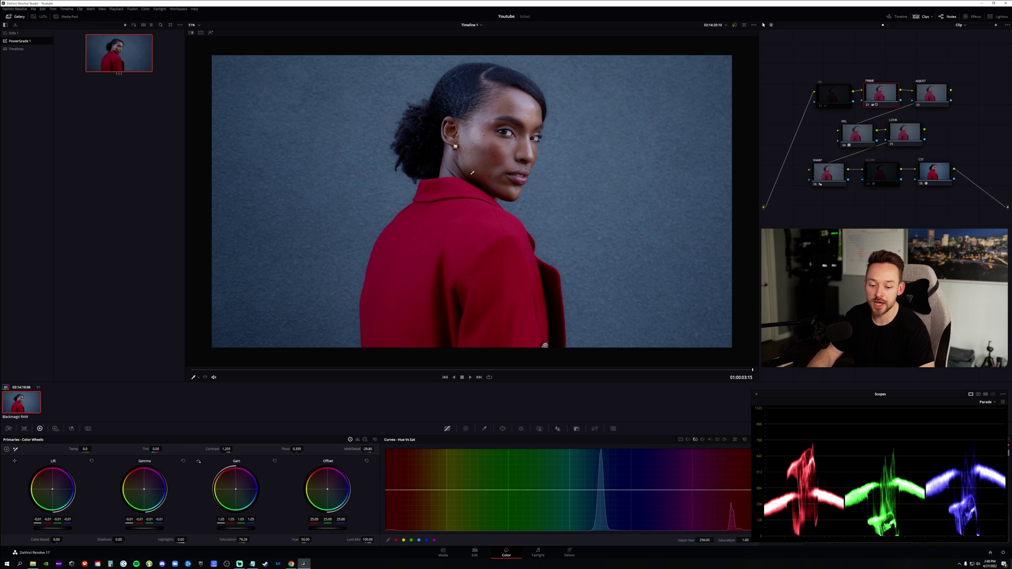
Move to the ADJUST node and set the Camera Raw decoding to use Clip settings.
key(shift+apostrophe)
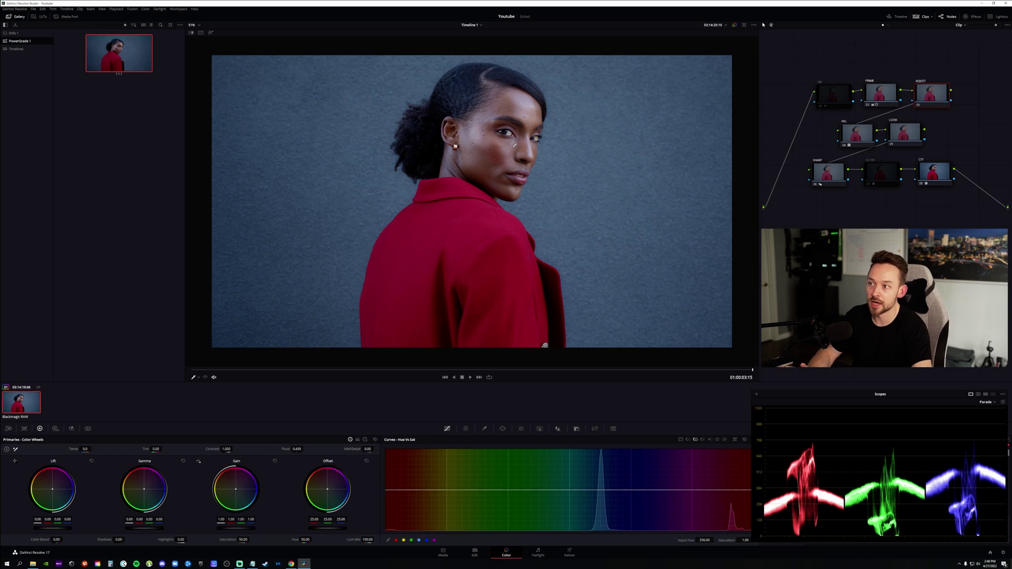
click(8, 429)
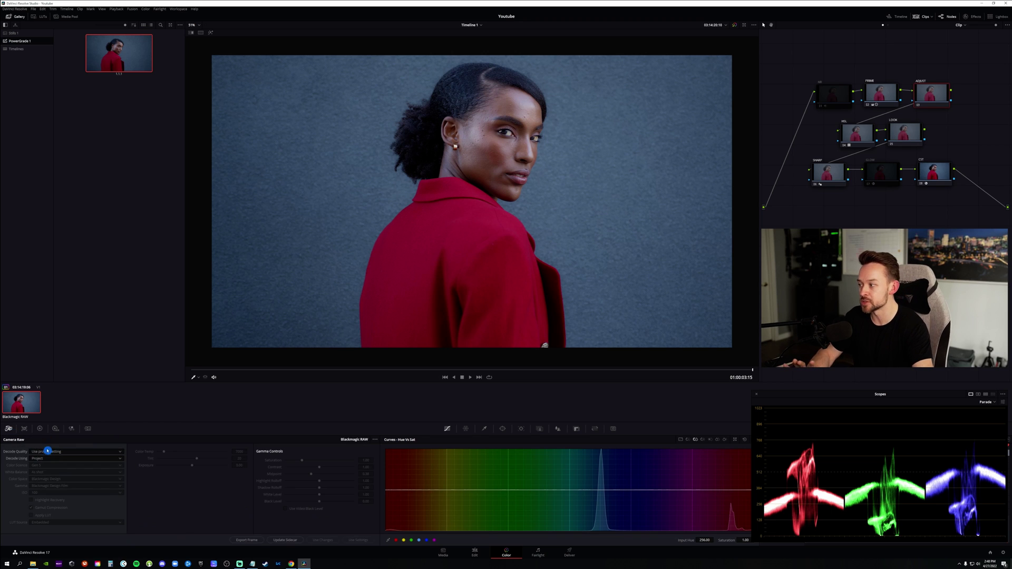
click(52, 458)
click(56, 482)
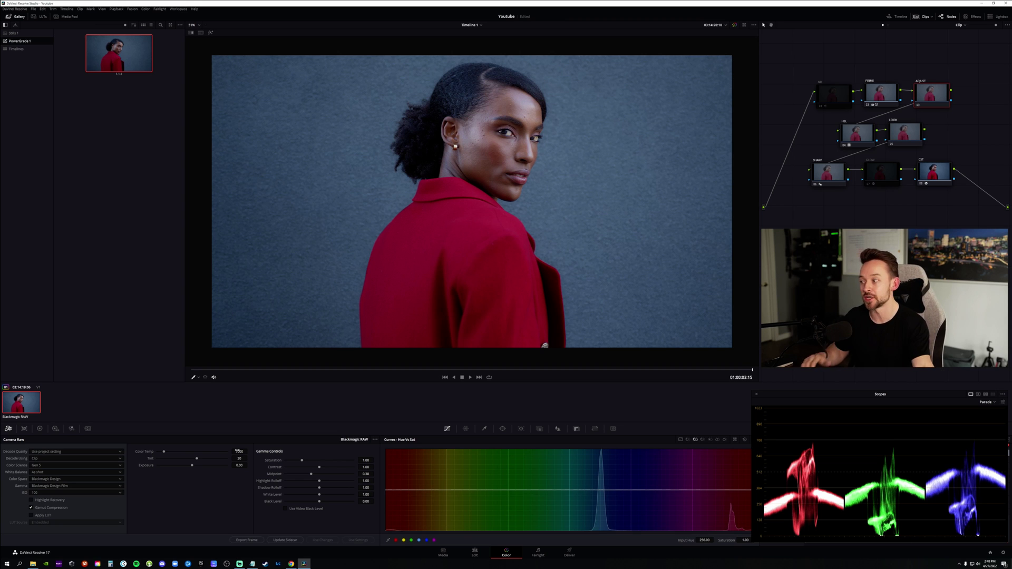
Warm the clip's raw white balance with a color temperature of about 6500 and a tint of 23, returning to the color wheels.
click(39, 428)
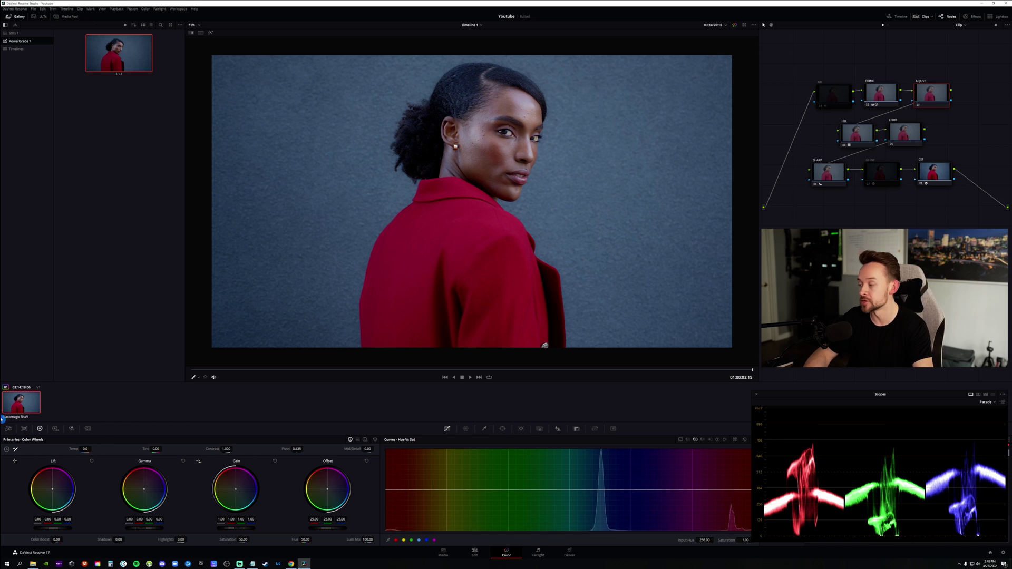
click(8, 428)
drag(240, 452, 271, 452)
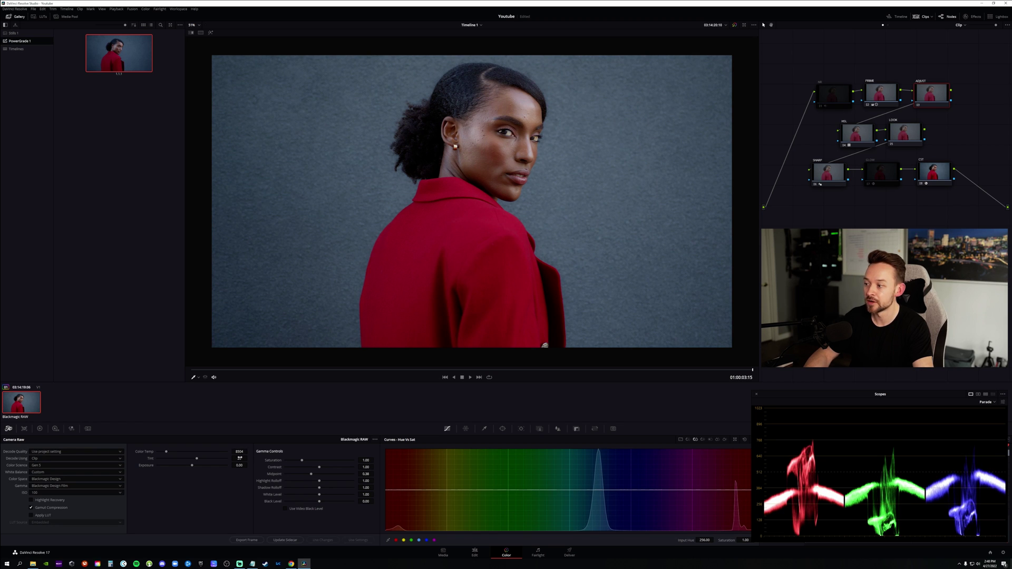
drag(240, 459, 249, 458)
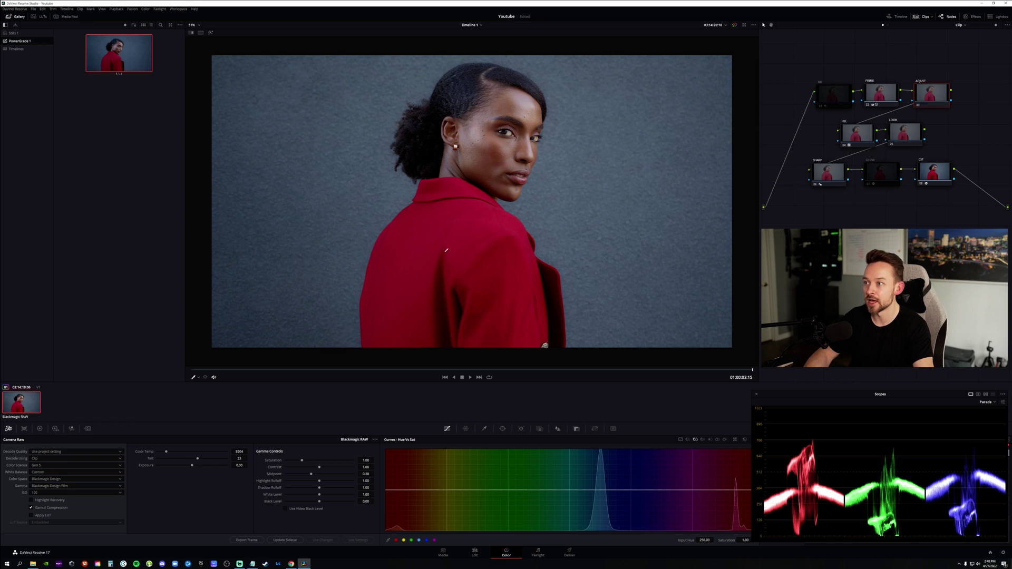
scroll(540, 132, down, 1)
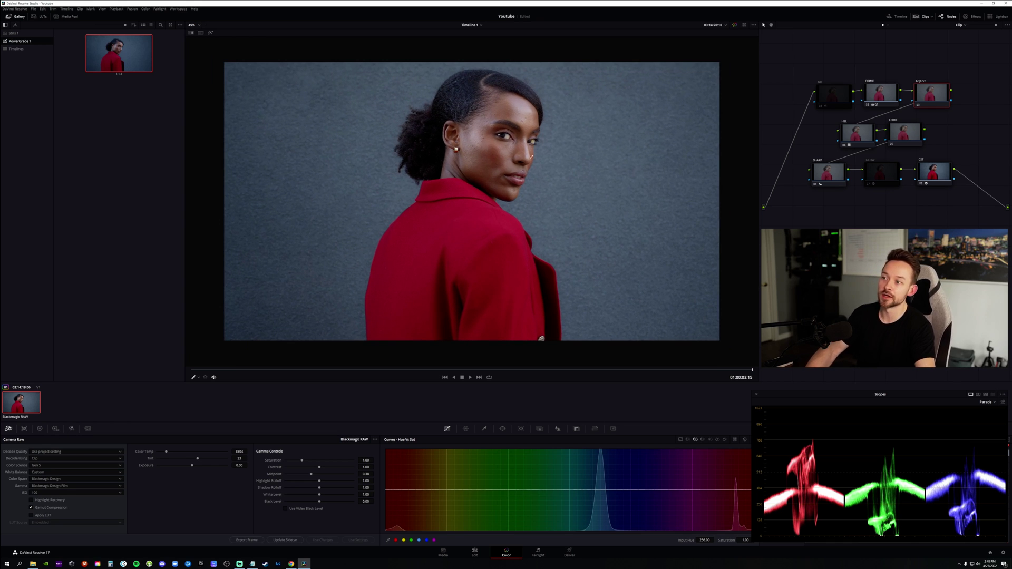
click(40, 428)
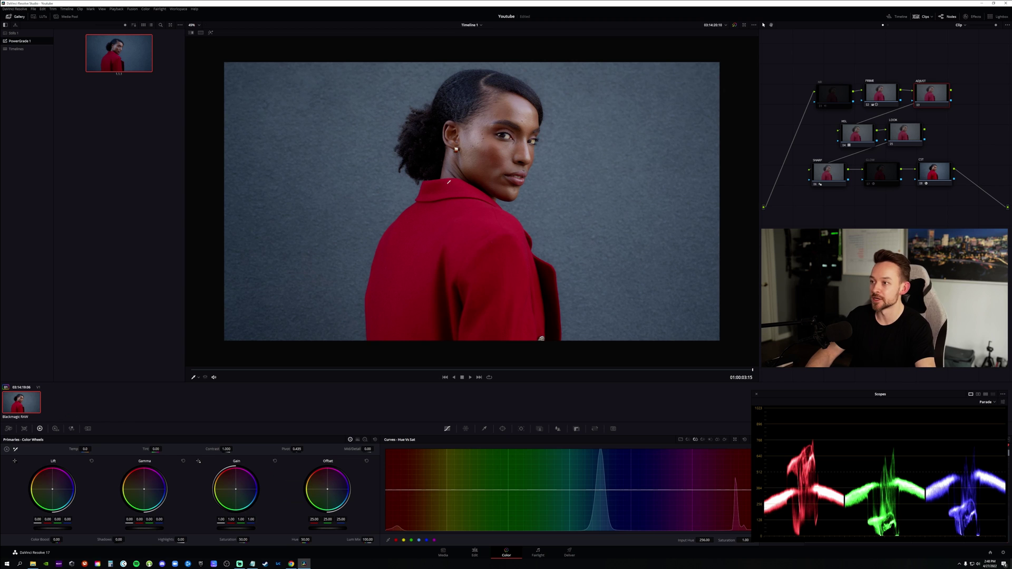
Compare the image with the HSL node disabled and enabled.
click(870, 138)
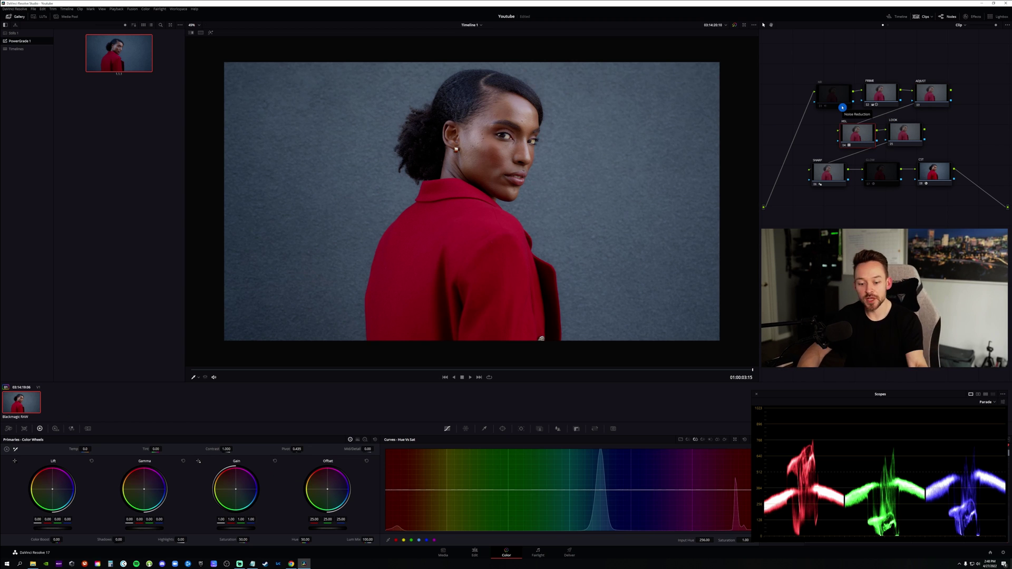
key(ctrl+d)
key(ctrl+d)
key(ctrl+d)
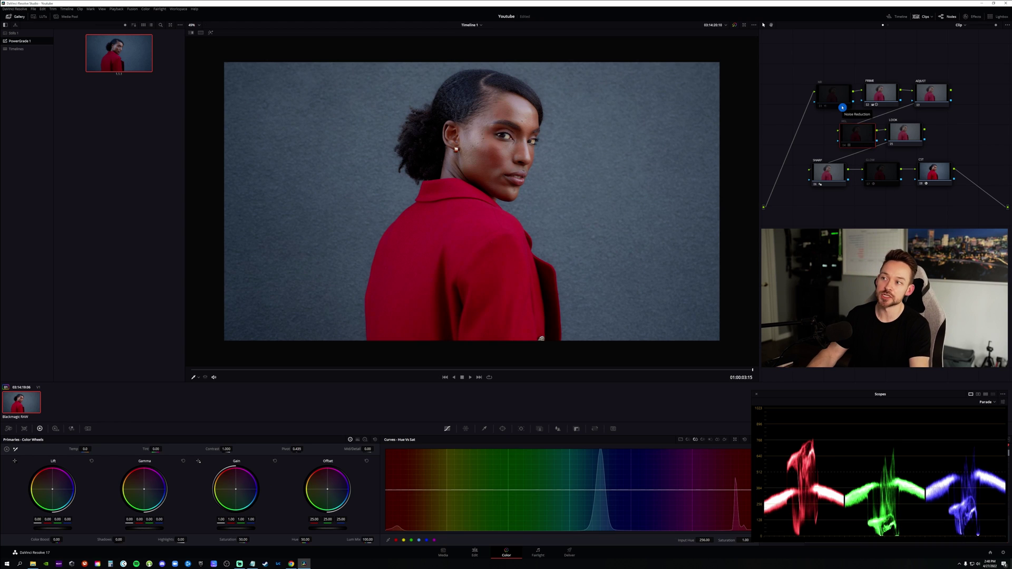
key(ctrl+d)
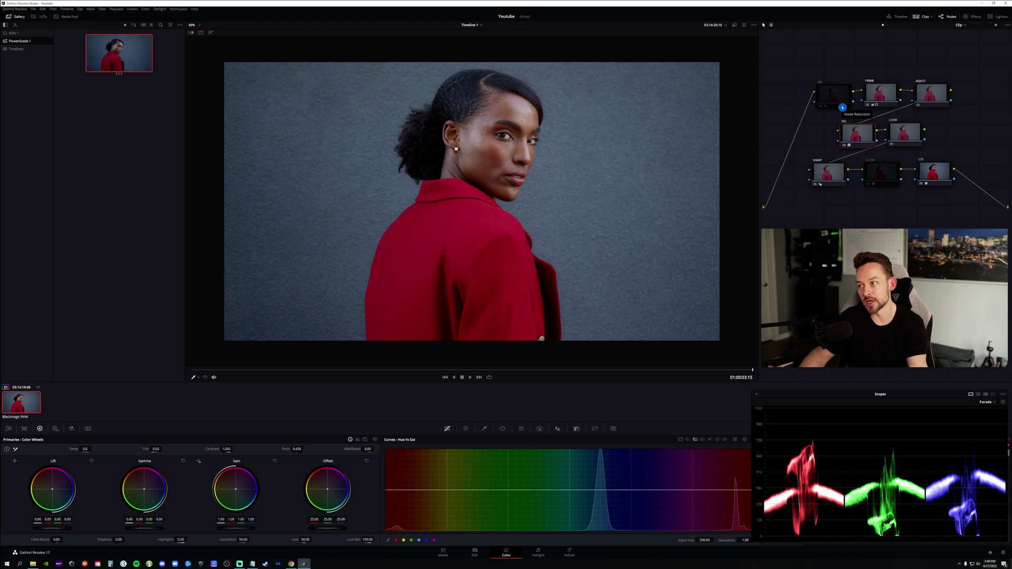
On the LOOK node, shift the gamma slightly away from blue and push the gain balance slightly toward blue.
click(907, 136)
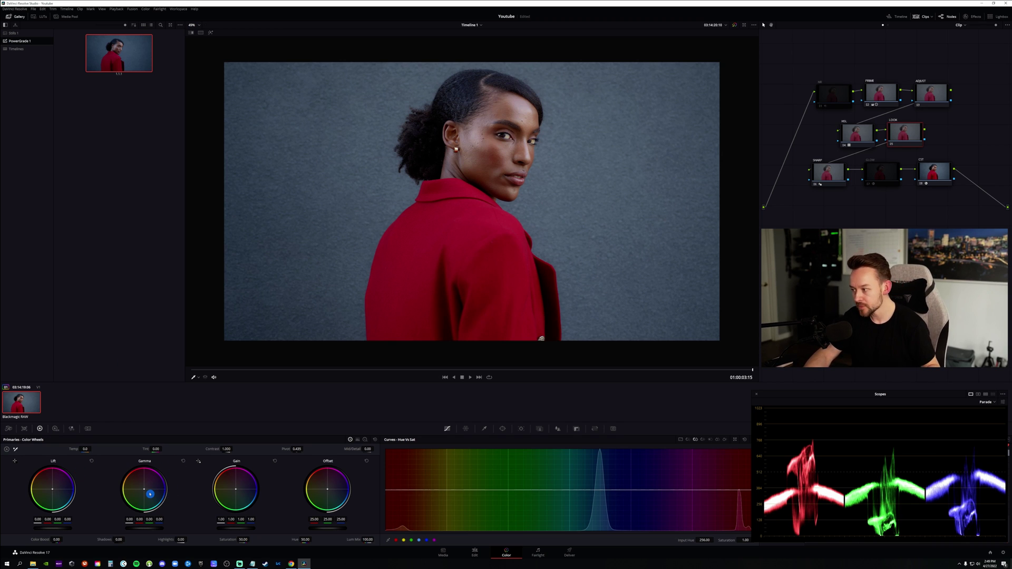
drag(151, 495, 151, 494)
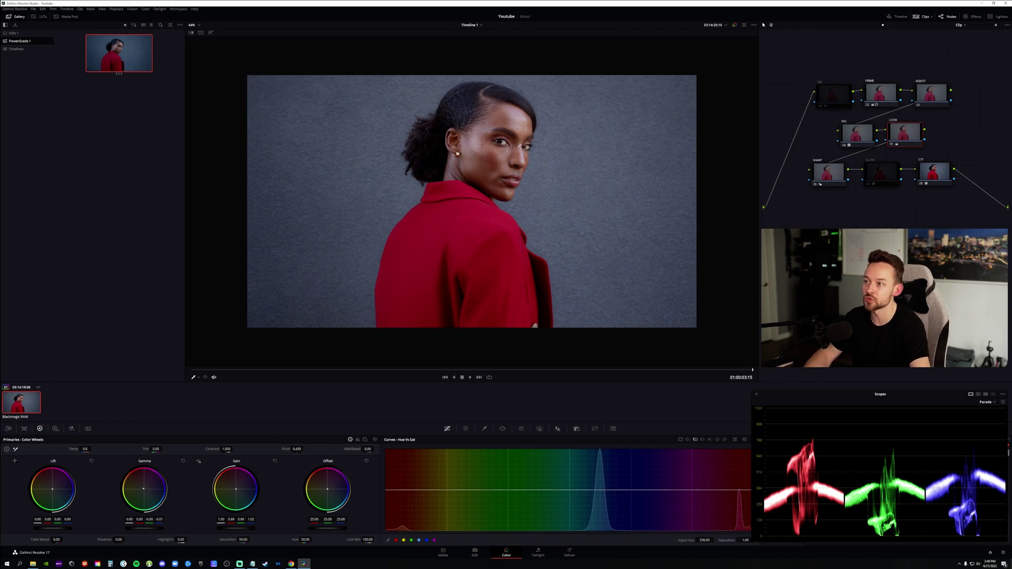
Compare the image with the LOOK node disabled and enabled.
scroll(565, 169, down, 1)
scroll(566, 169, up, 2)
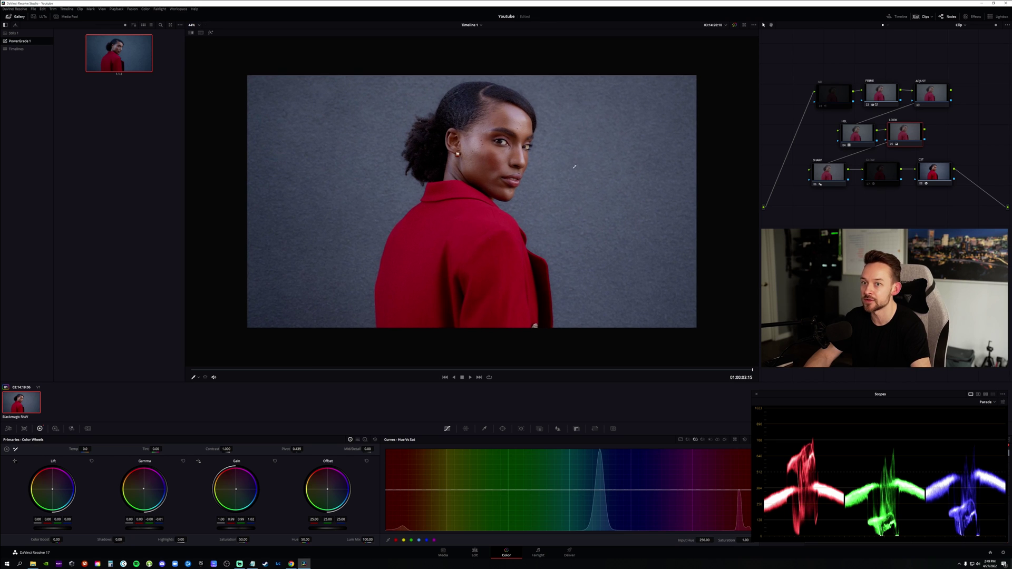
scroll(566, 169, down, 1)
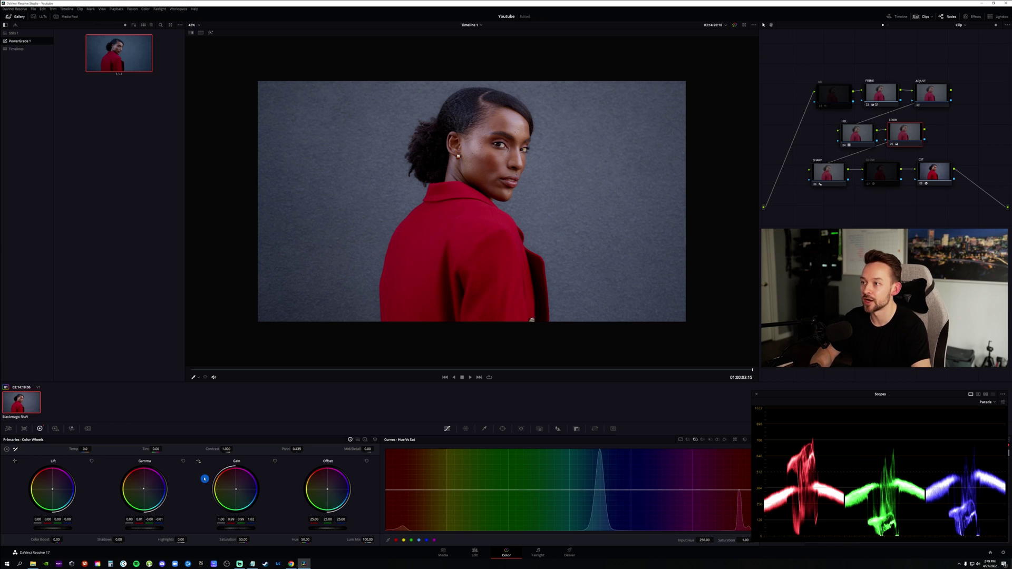
key(ctrl+d)
key(ctrl+d)
key(ctrl+d)
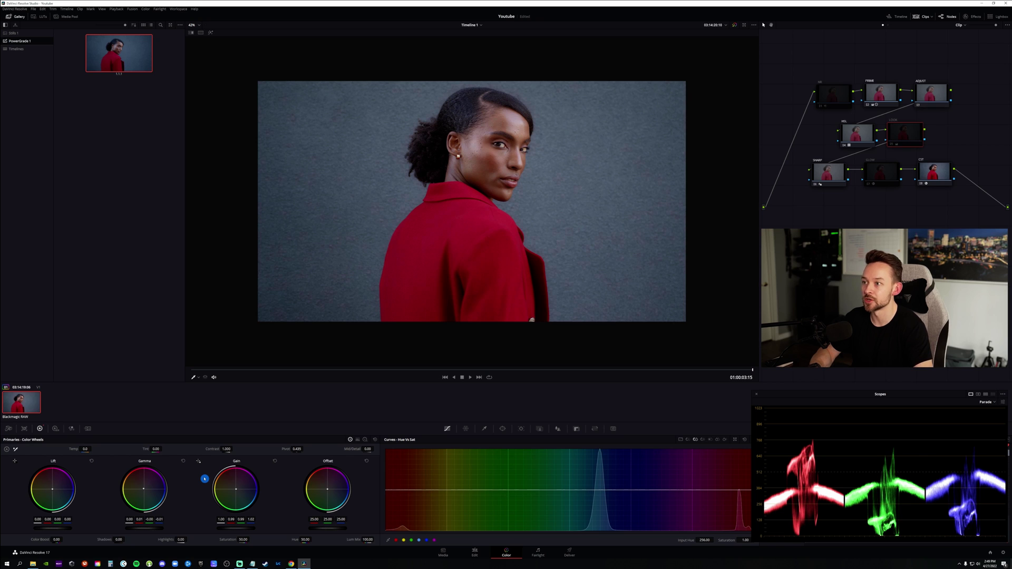
key(ctrl+d)
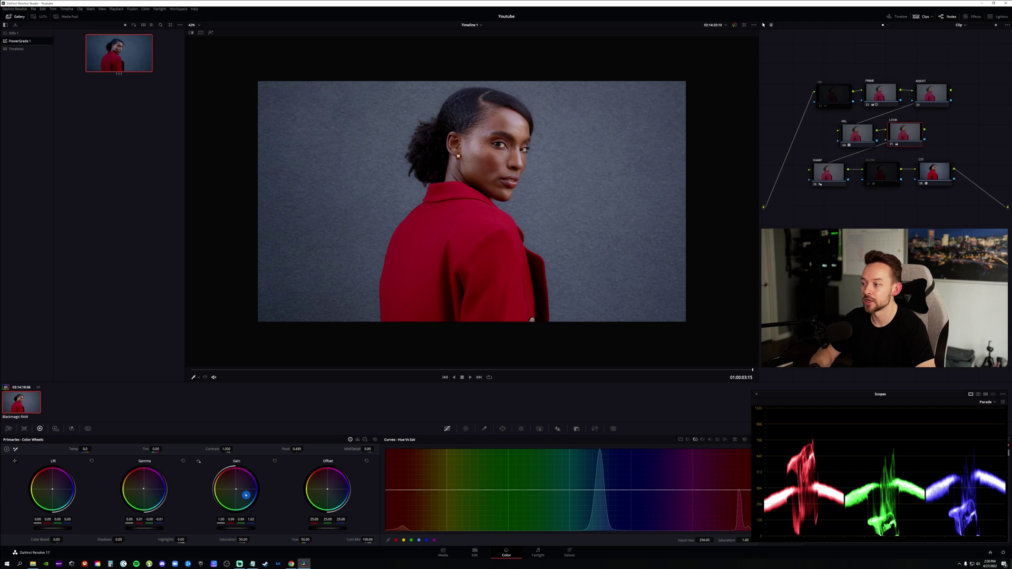
Fine-tune the LOOK node's gain color balance and compare the image with the node disabled and enabled.
drag(246, 496, 245, 496)
key(ctrl+d)
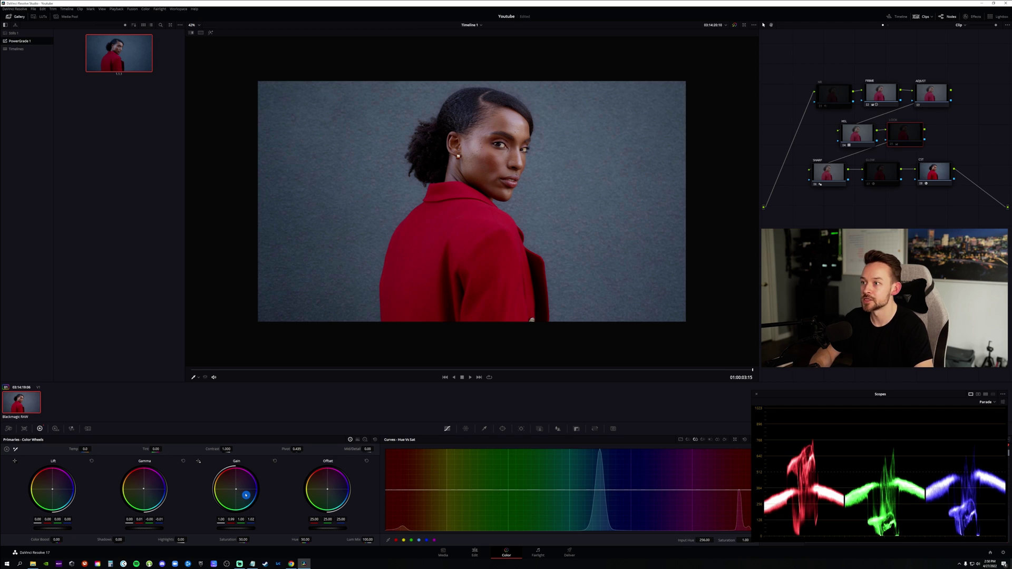
key(ctrl+d)
key(ctrl+d)
key(ctrl+d)
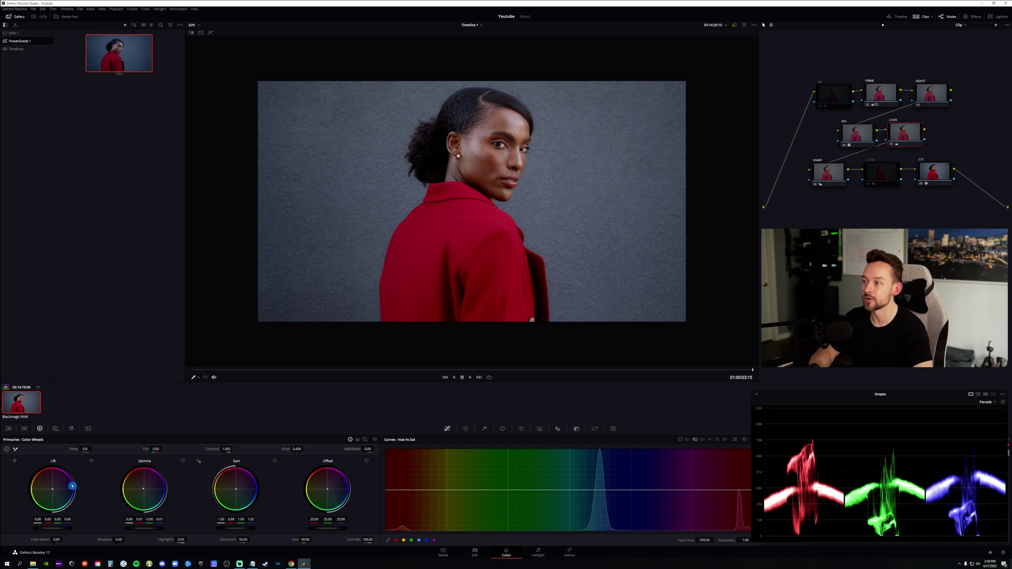
Try a slight lift color balance shift on the LOOK node and undo it.
drag(72, 486, 72, 486)
key(ctrl+z)
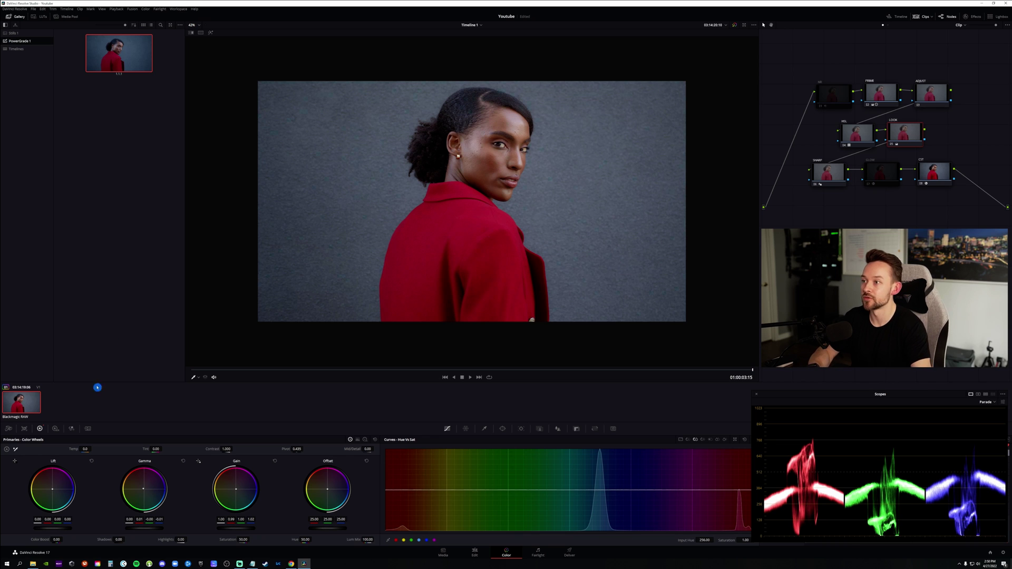
scroll(446, 246, down, 2)
scroll(446, 247, up, 4)
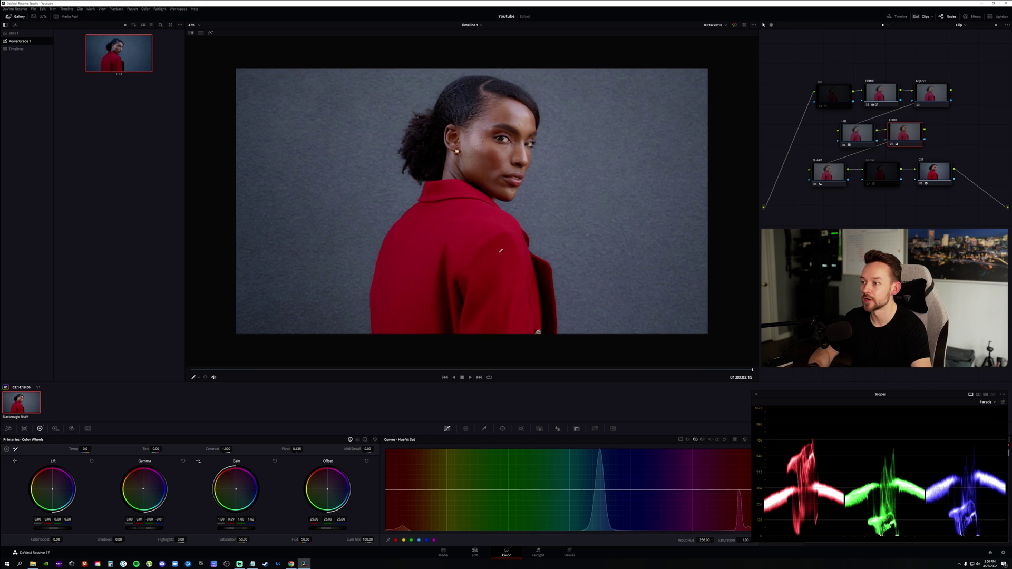
scroll(464, 264, down, 2)
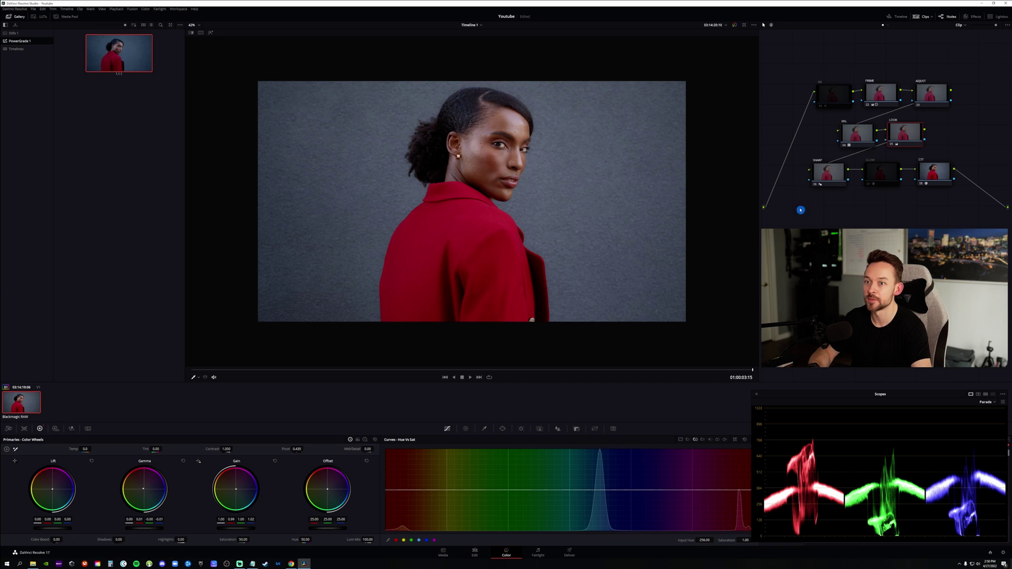
Review the blur and sharpen radius settings on the sharpening node, returning to the curves.
click(830, 178)
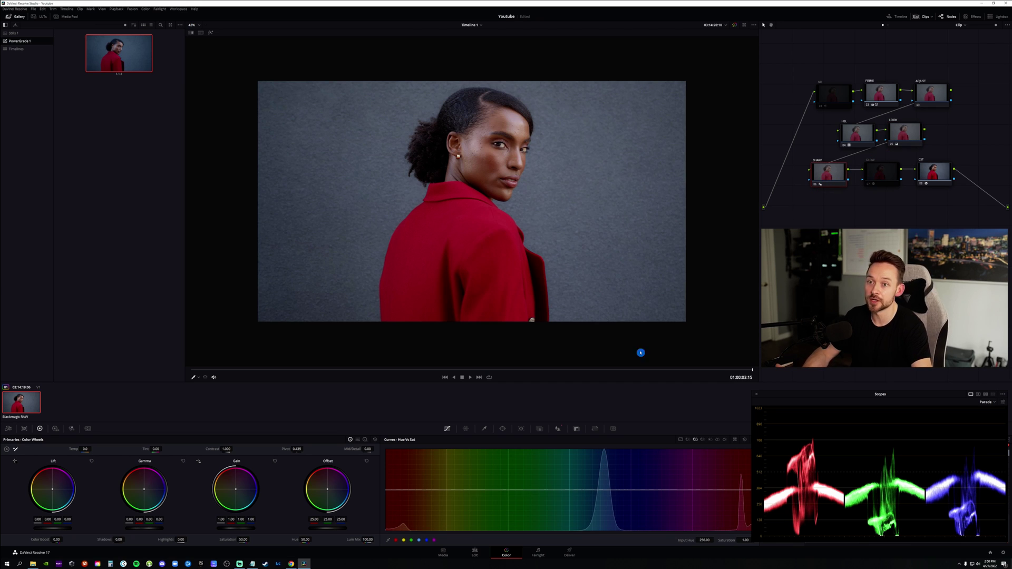
click(561, 429)
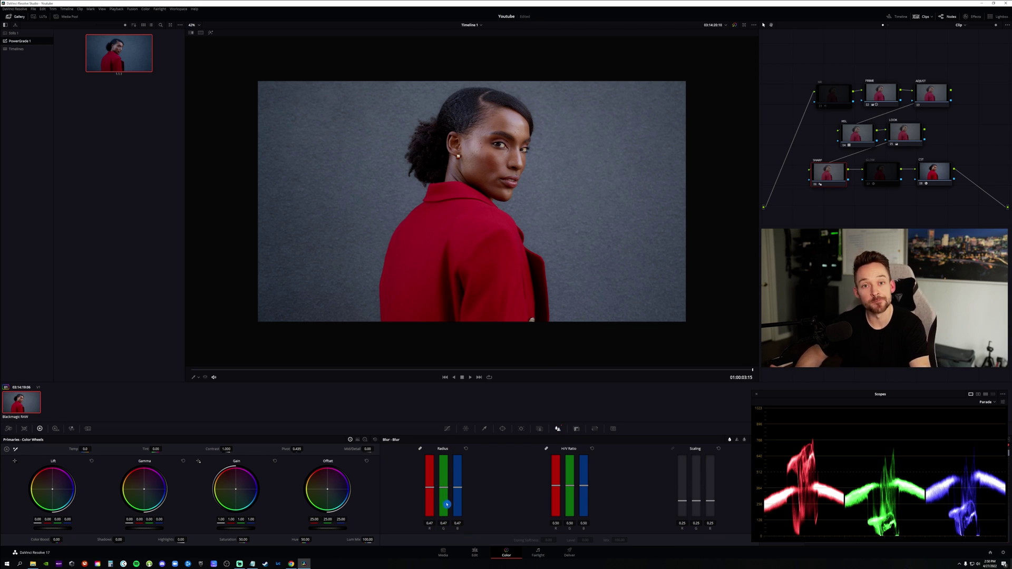
click(447, 429)
Enable the GLOW node and lower the Glow effect's global blend to keep the glow subtle.
click(889, 181)
click(976, 17)
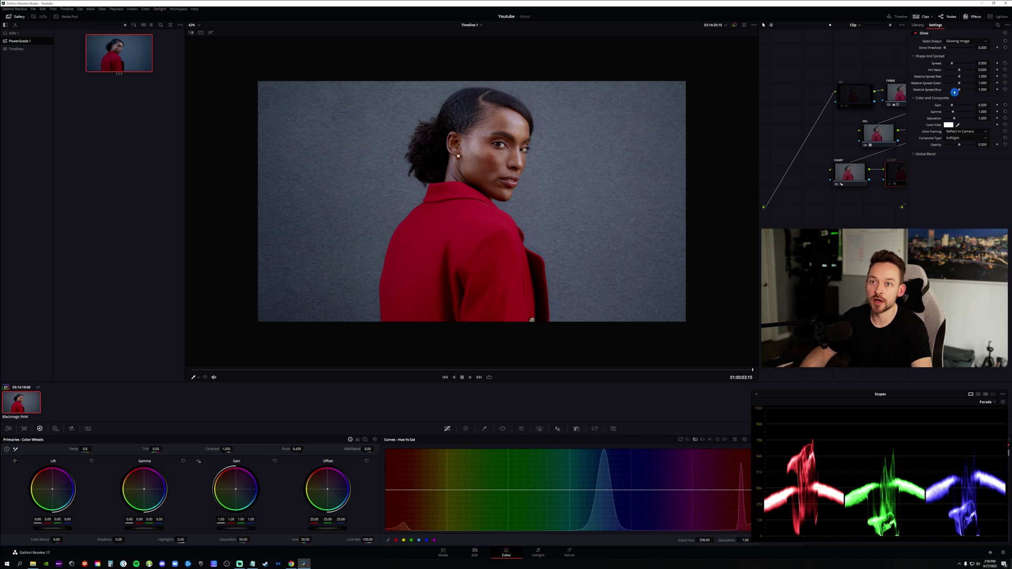
key(ctrl+d)
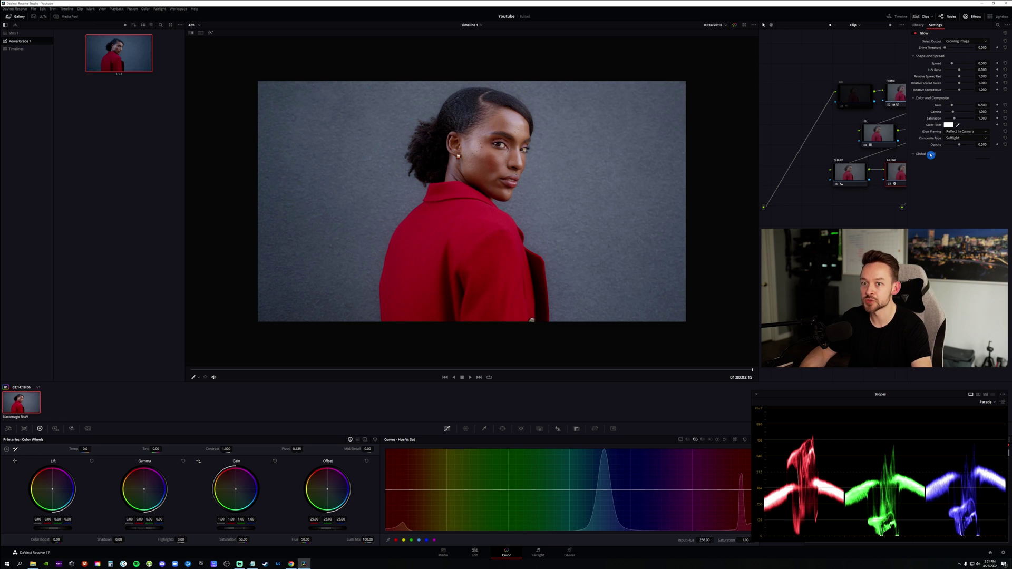
click(928, 154)
drag(951, 163, 948, 165)
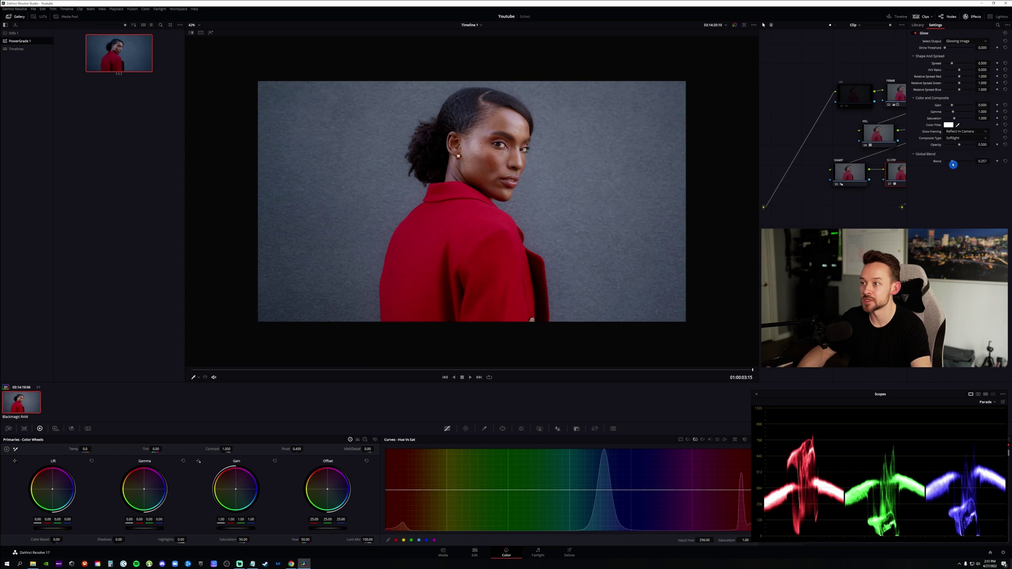
drag(949, 165, 950, 165)
click(967, 16)
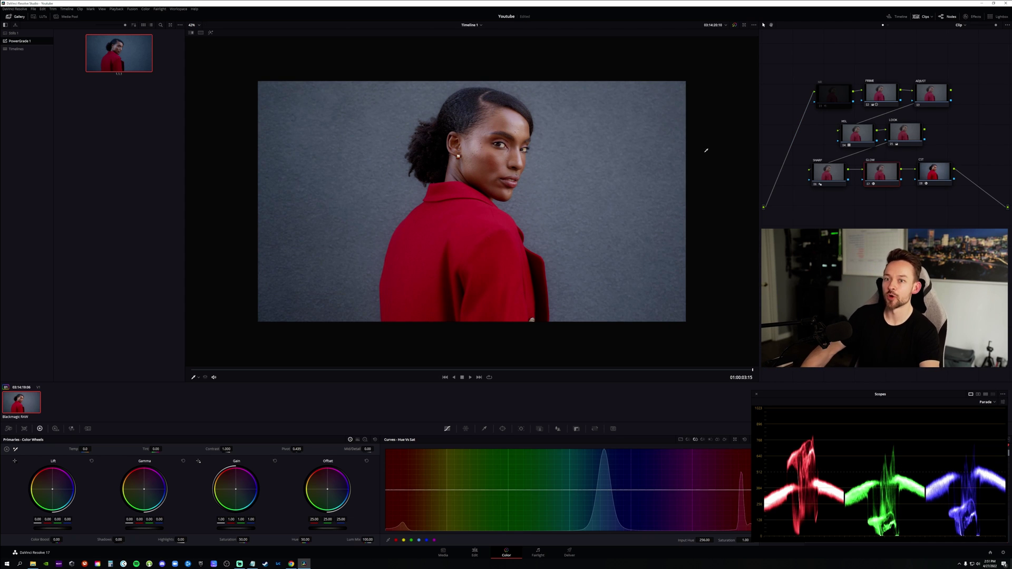
Enable the NR node and set its temporal noise reduction luma and chroma thresholds to 2.8.
click(839, 97)
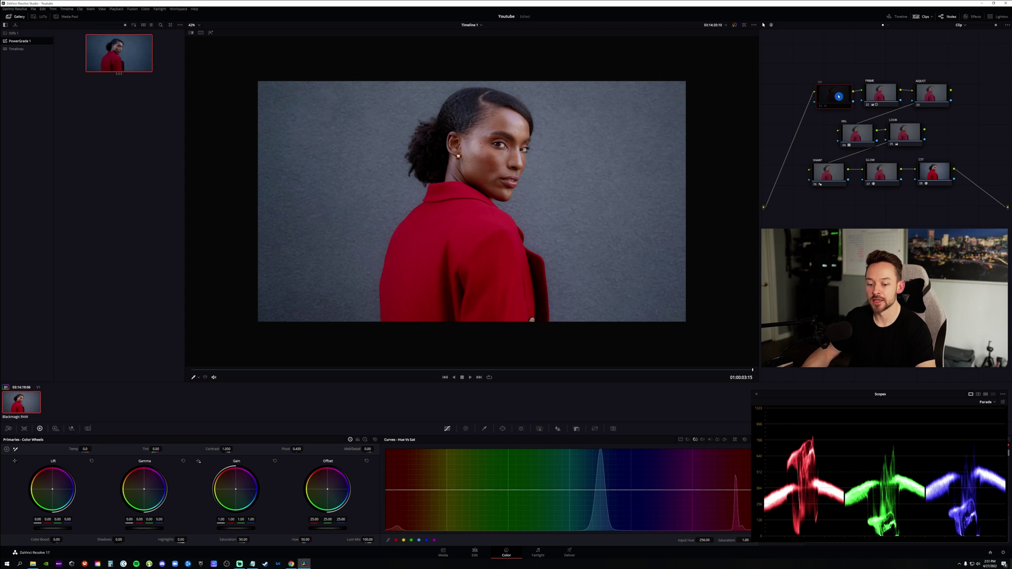
scroll(588, 153, up, 5)
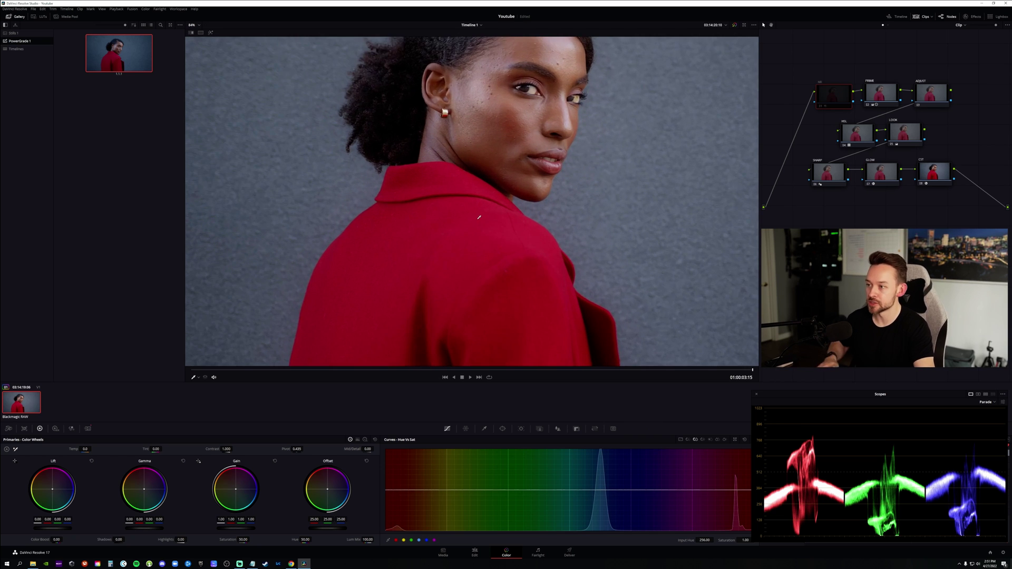
scroll(477, 220, up, 2)
click(830, 103)
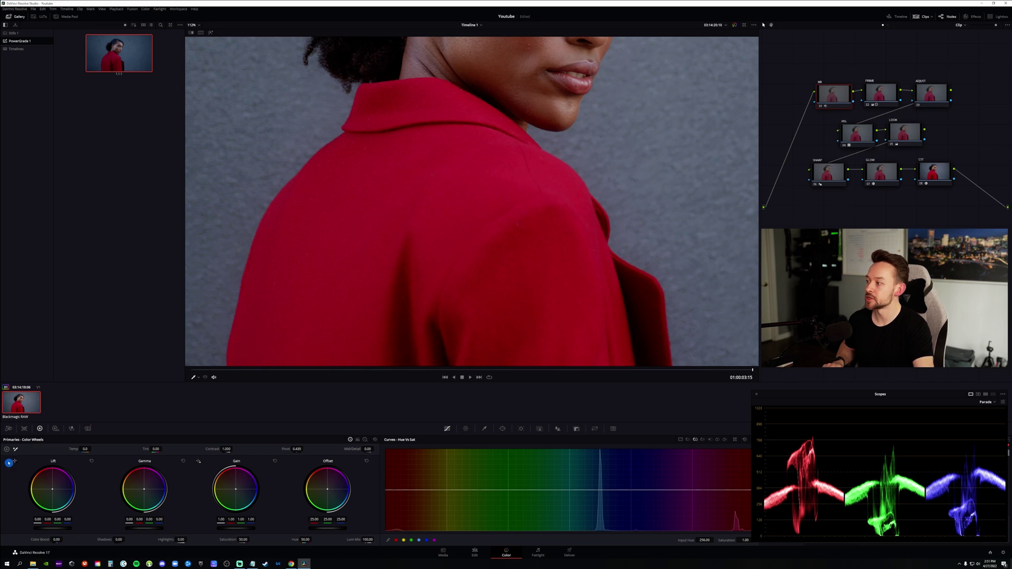
click(9, 430)
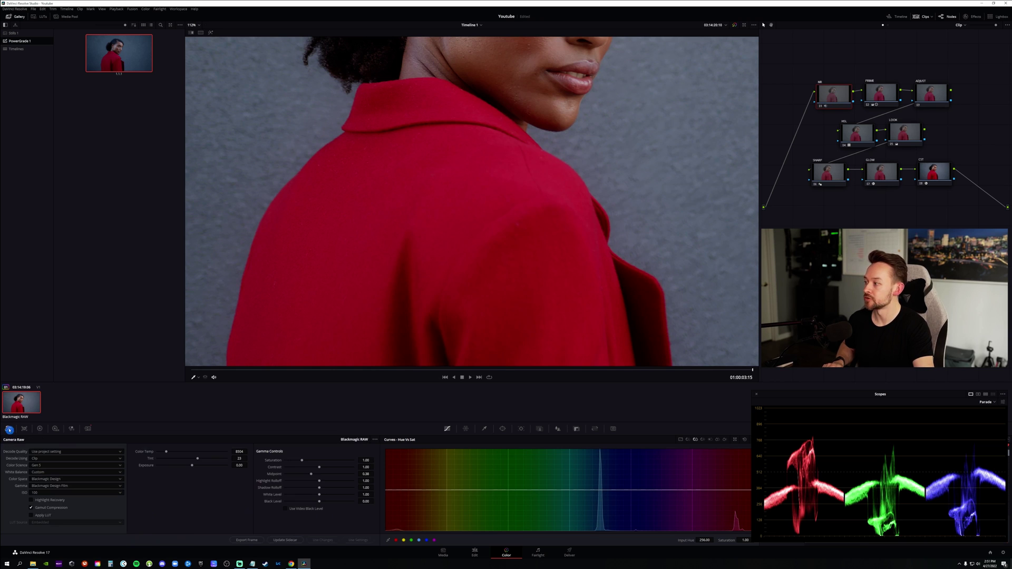
click(88, 428)
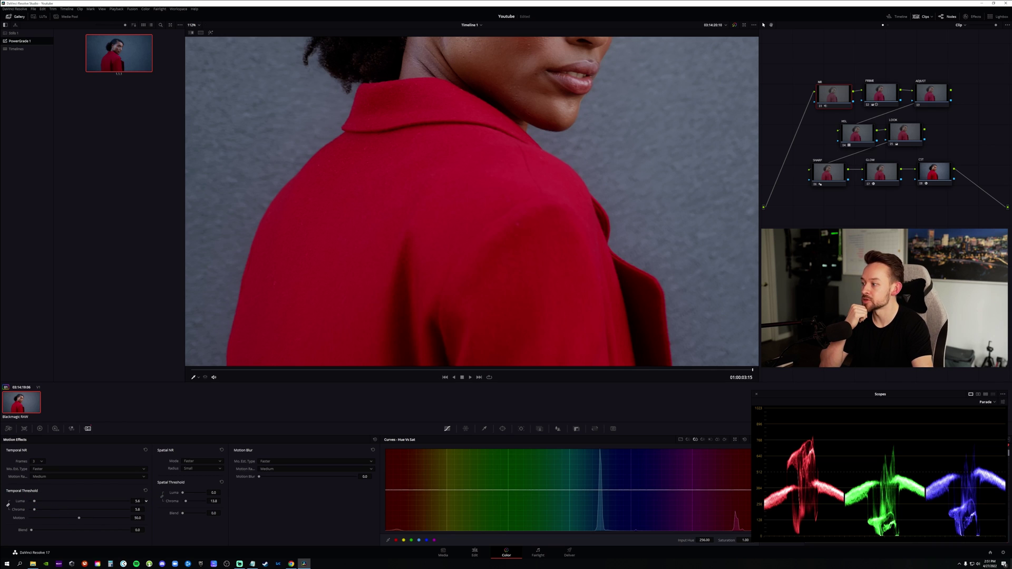
drag(146, 501, 145, 501)
scroll(588, 141, up, 2)
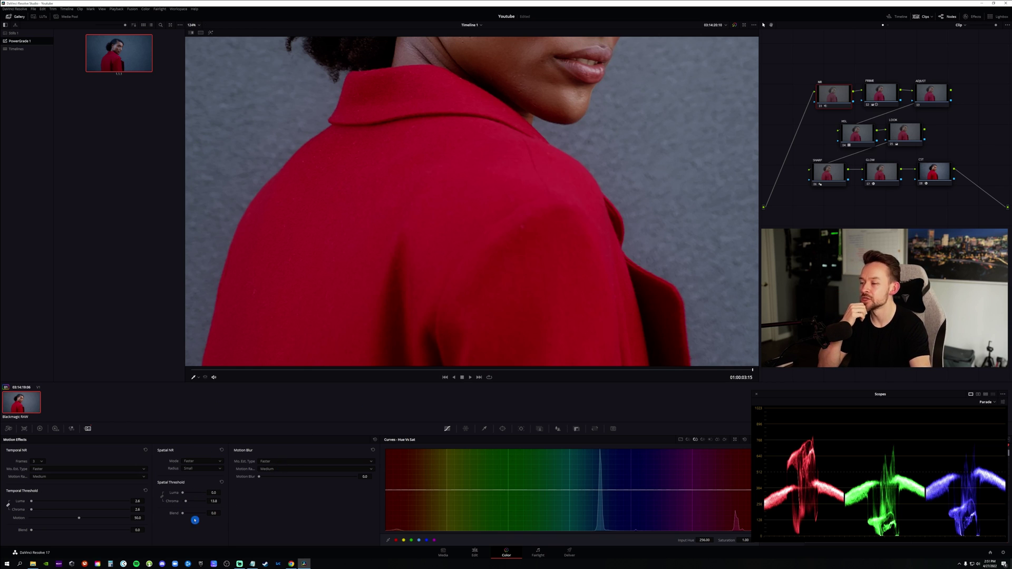
Set the NR node's spatial chroma threshold to 11.8 and inspect the jacket and wall for noise.
scroll(569, 233, down, 5)
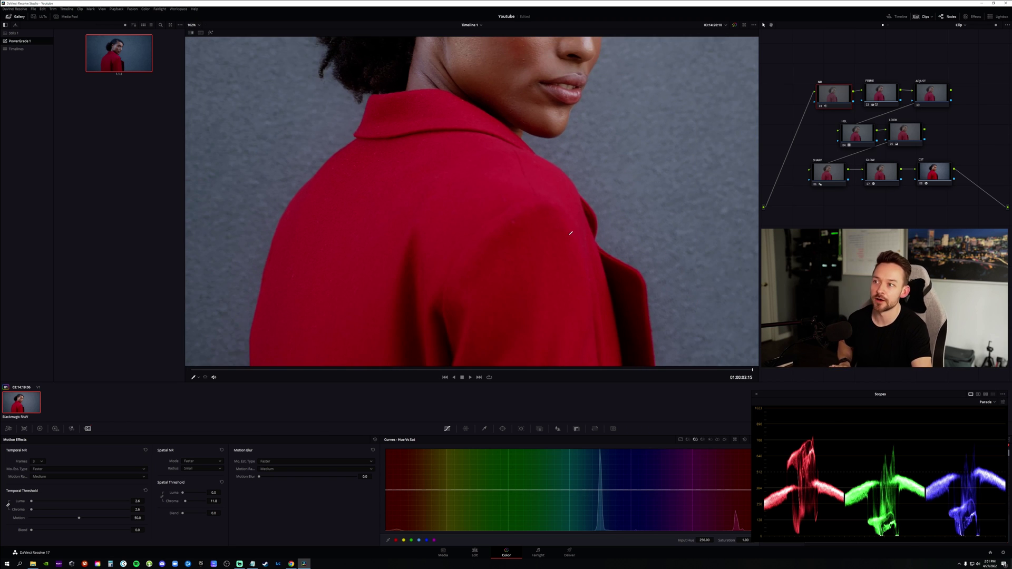
scroll(570, 233, up, 5)
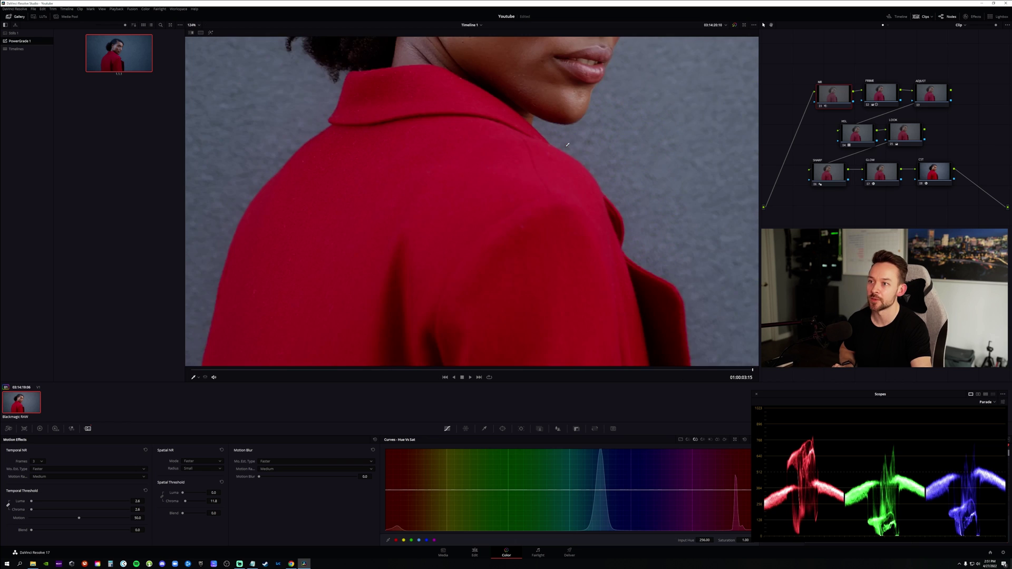
scroll(568, 145, down, 3)
scroll(559, 148, down, 5)
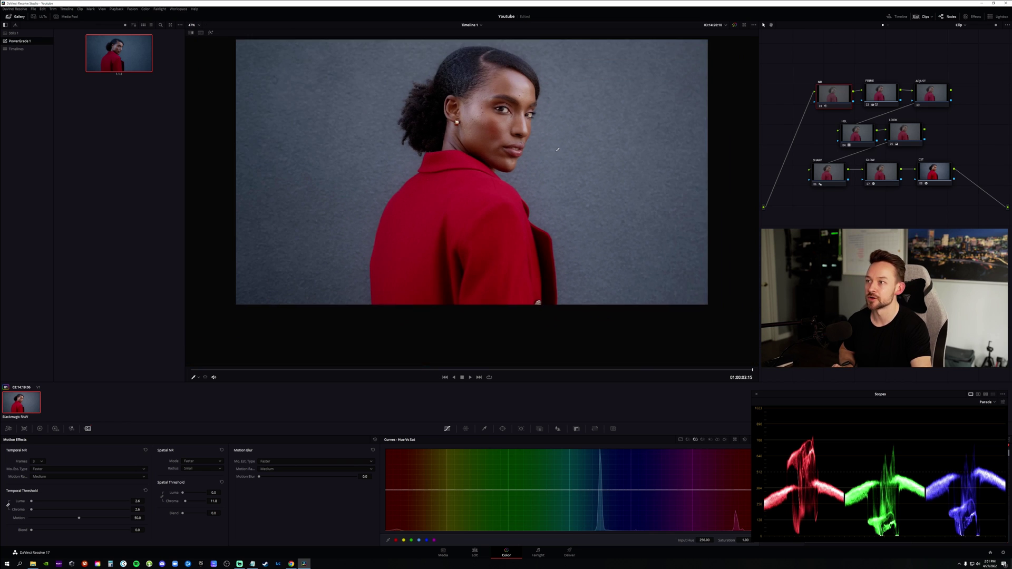
scroll(558, 150, down, 1)
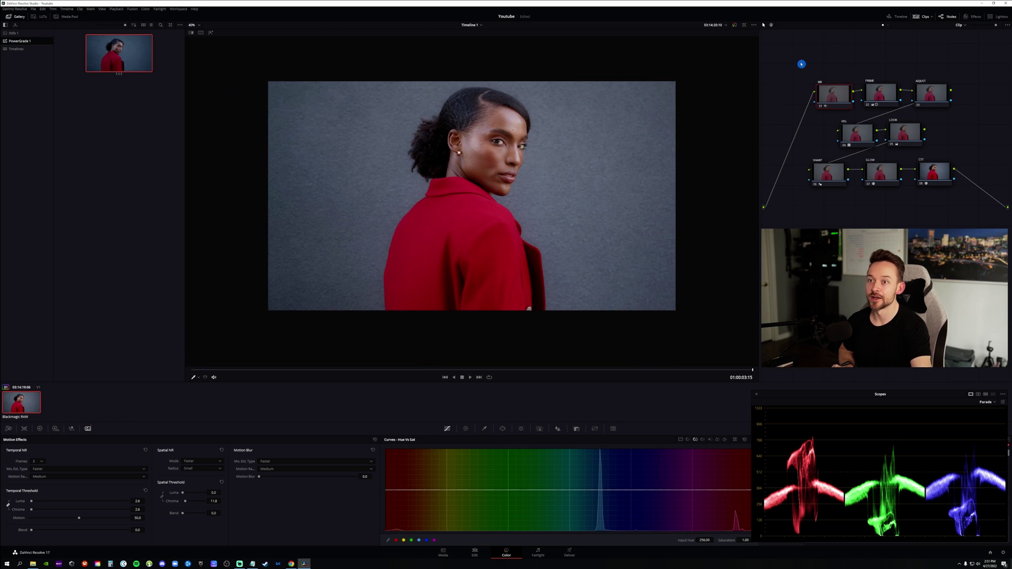
Select all nodes and compare the ungraded image with the full grade.
drag(798, 64, 984, 223)
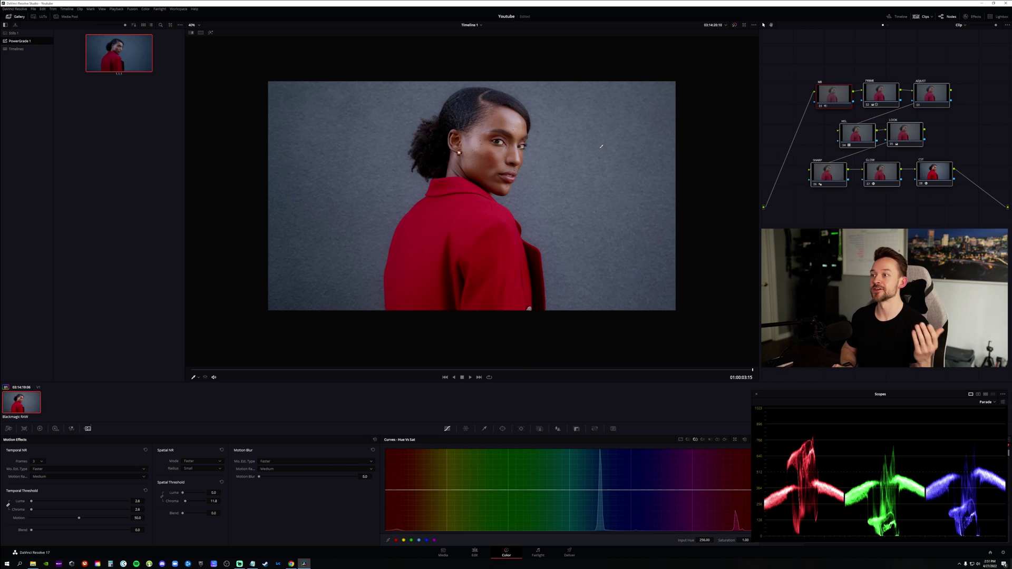
key(ctrl+d)
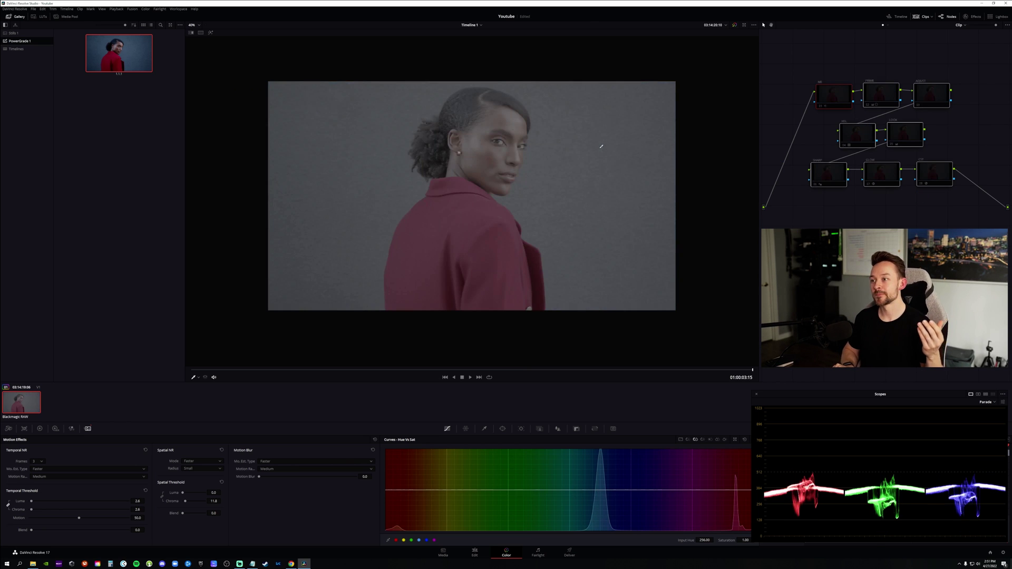
key(ctrl+d)
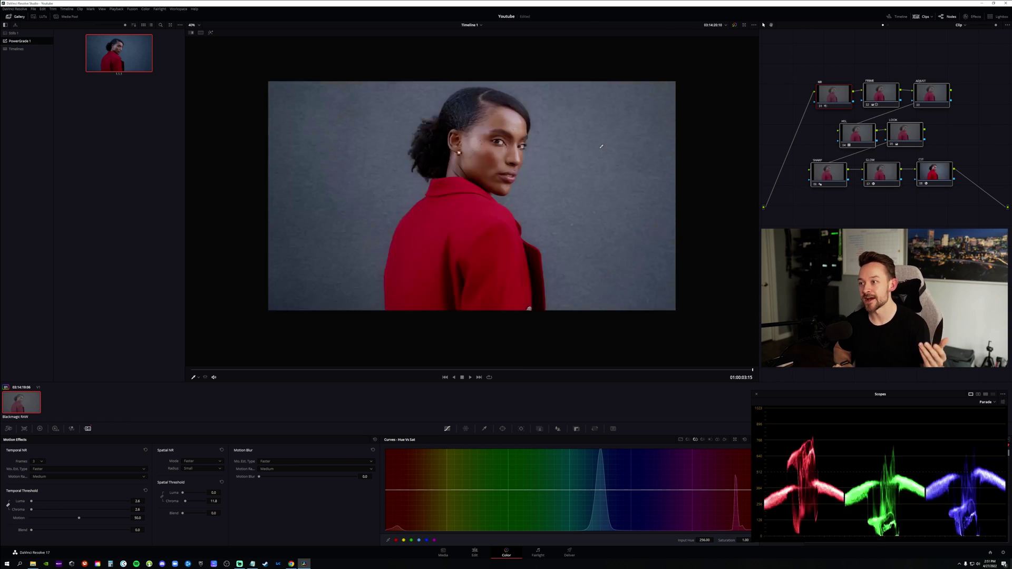